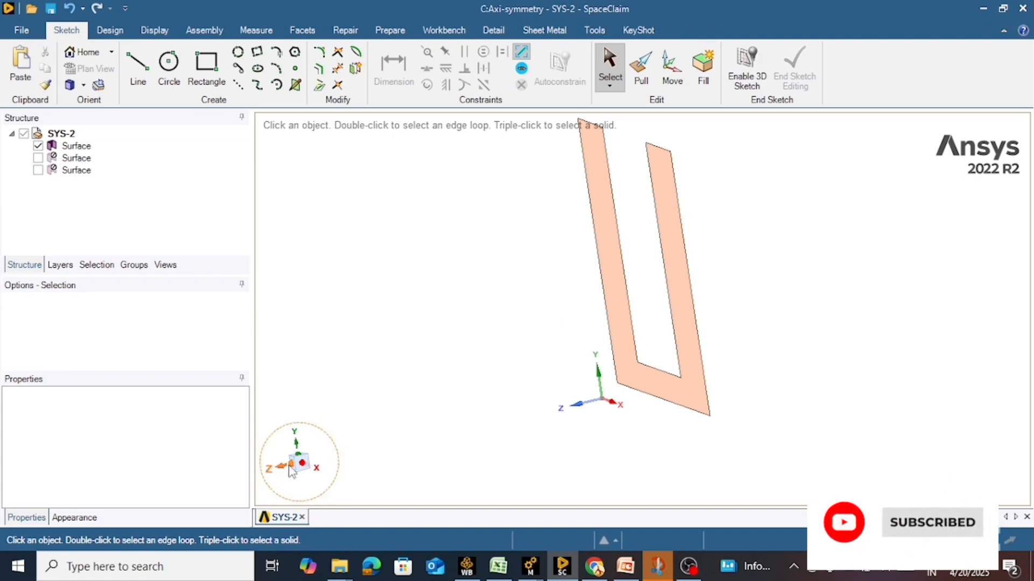
# - Switch to Workbench and open the Model of the Plane stress system in Mechanical
pyautogui.click(290, 463)
pyautogui.click(467, 566)
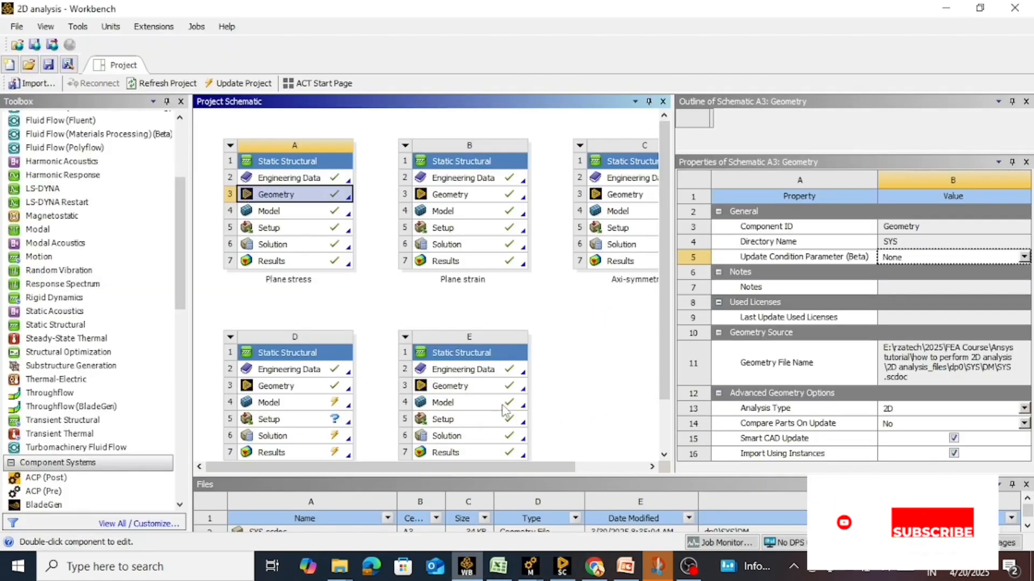
pyautogui.doubleClick(296, 210)
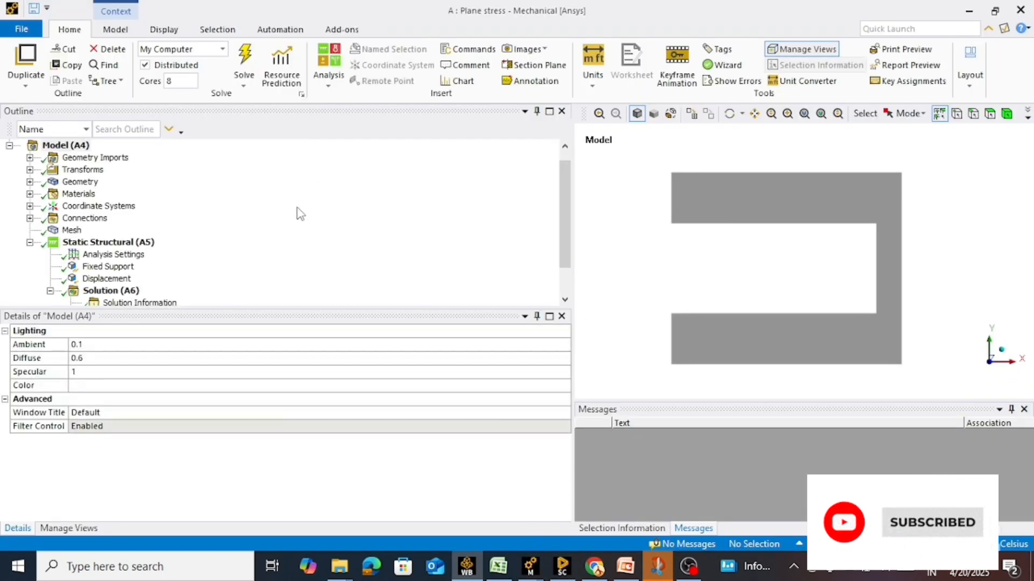
# - Display the available 2D Behavior options for the plane stress geometry
pyautogui.click(74, 183)
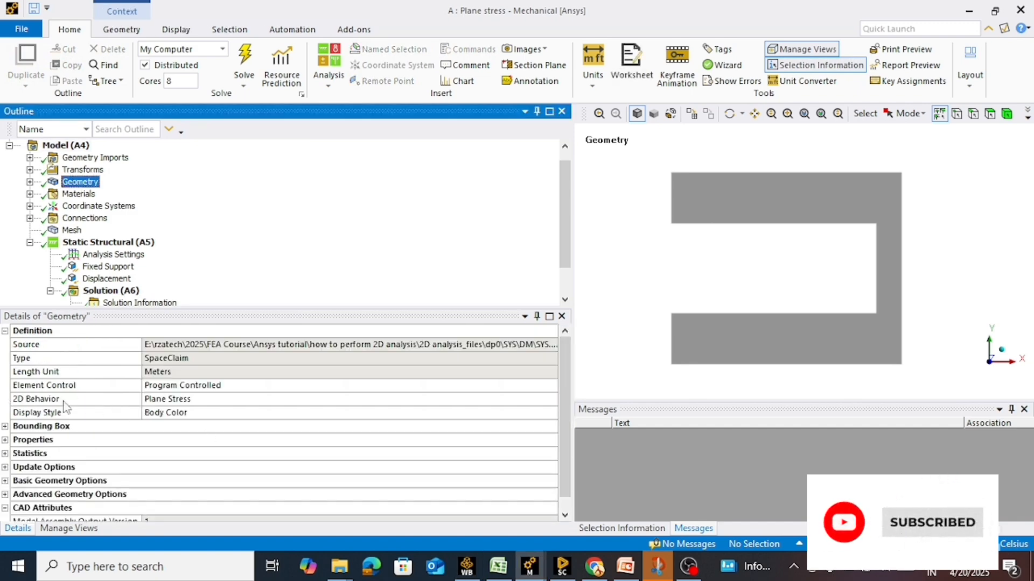
pyautogui.click(209, 401)
pyautogui.click(551, 398)
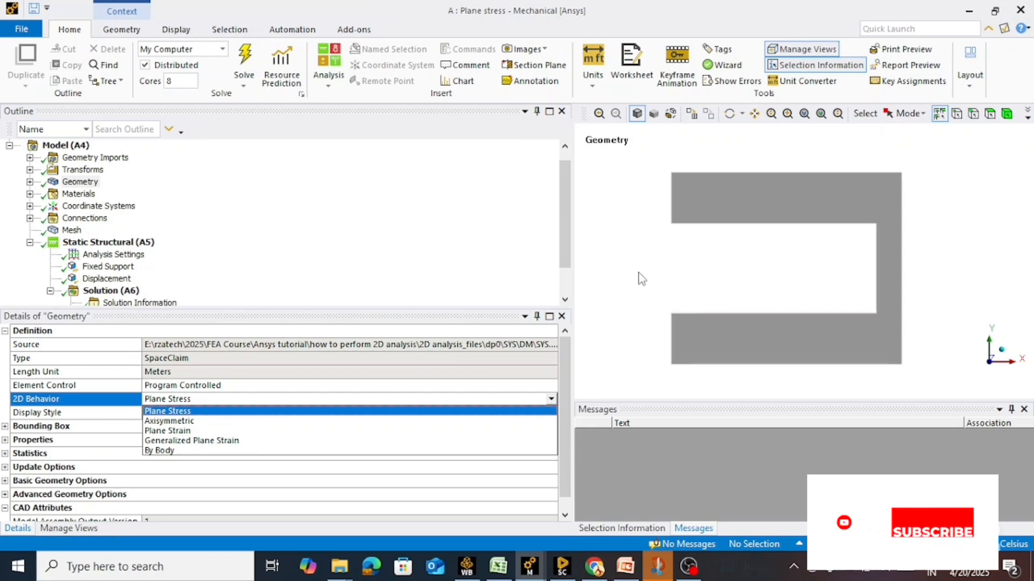
# - Review the thickness and material details of the first surface body in the plane stress geometry
pyautogui.click(30, 183)
pyautogui.click(95, 195)
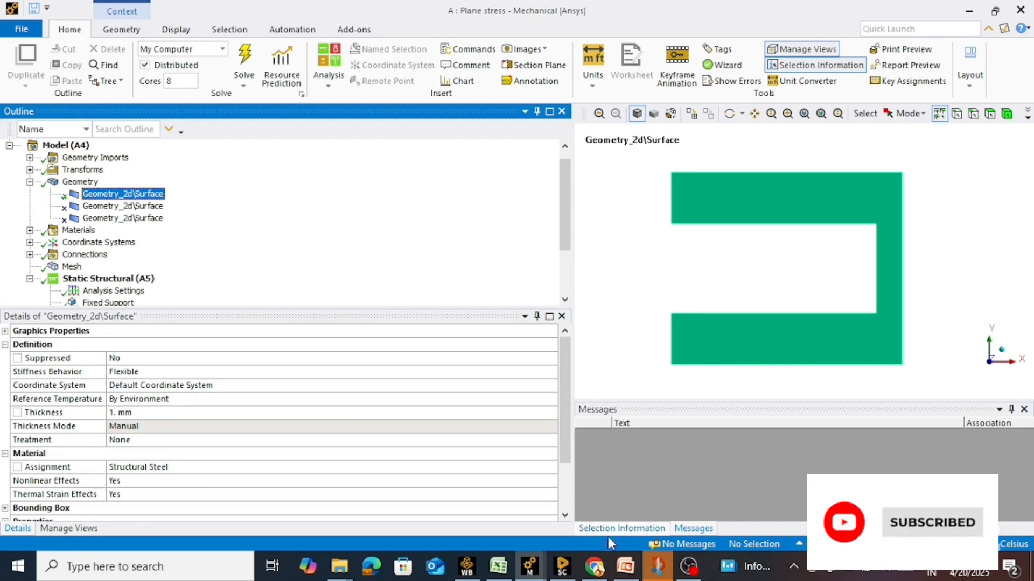
pyautogui.click(538, 565)
pyautogui.click(690, 503)
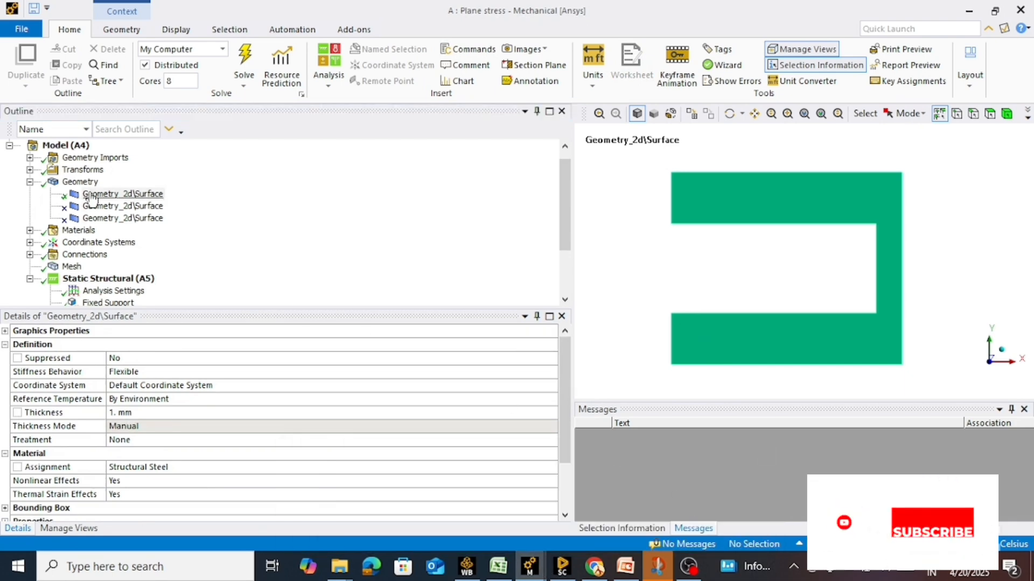
# - Switch to the Plane strain model and check its 2D Behavior and the details of its first surface body
pyautogui.moveTo(525, 564)
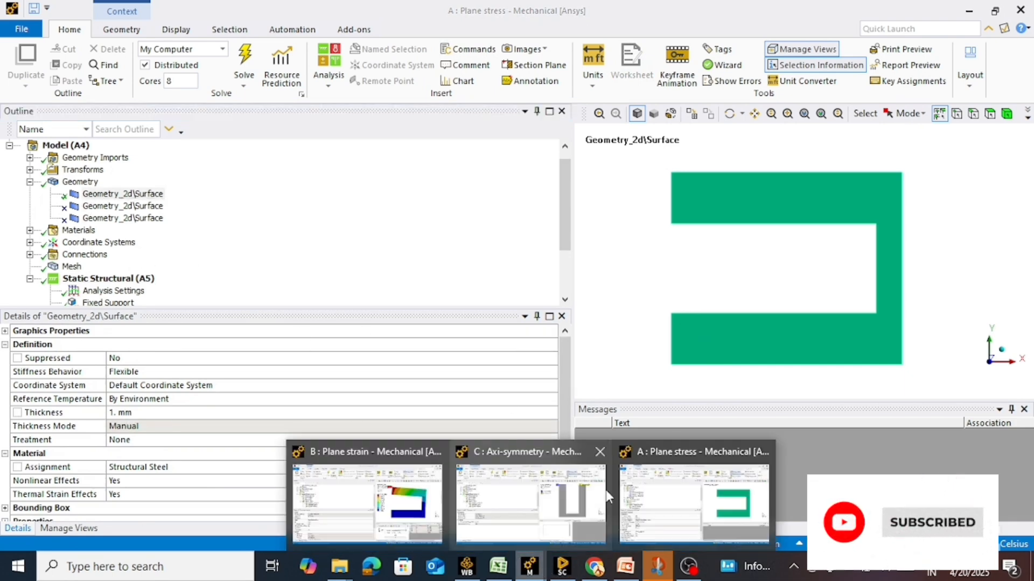
pyautogui.click(710, 488)
pyautogui.scroll(3, 30, 195)
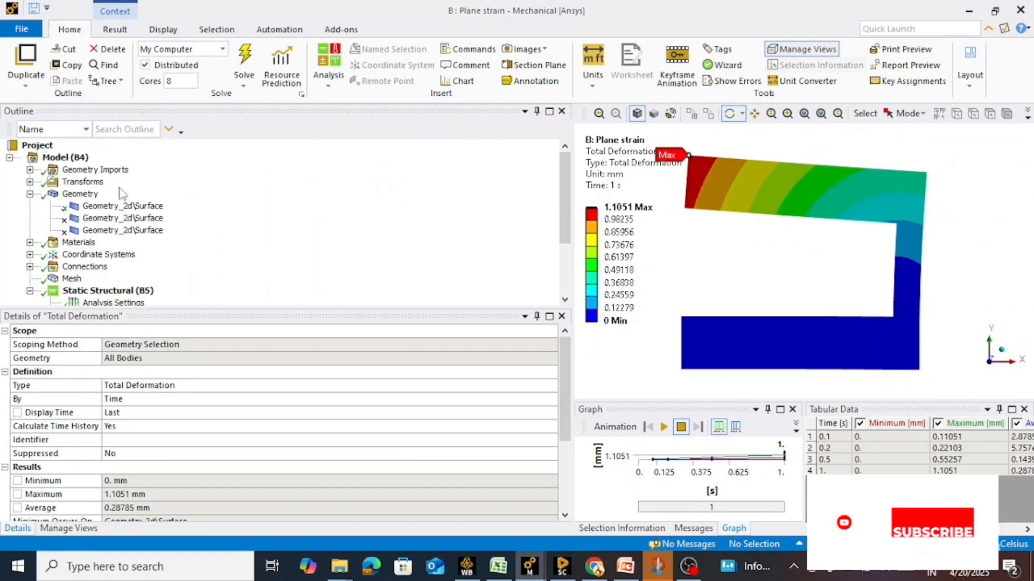
pyautogui.click(81, 193)
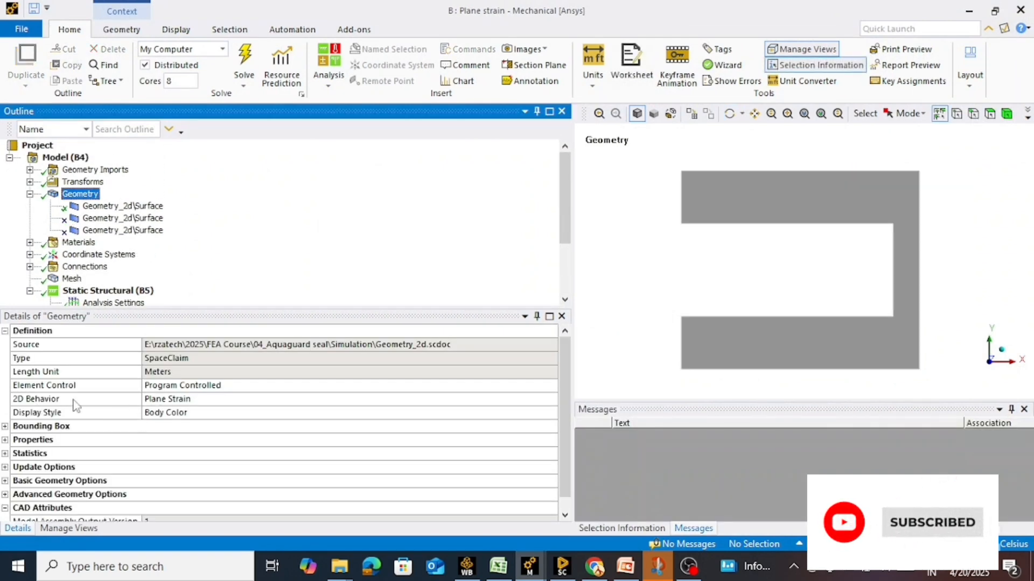
pyautogui.click(123, 206)
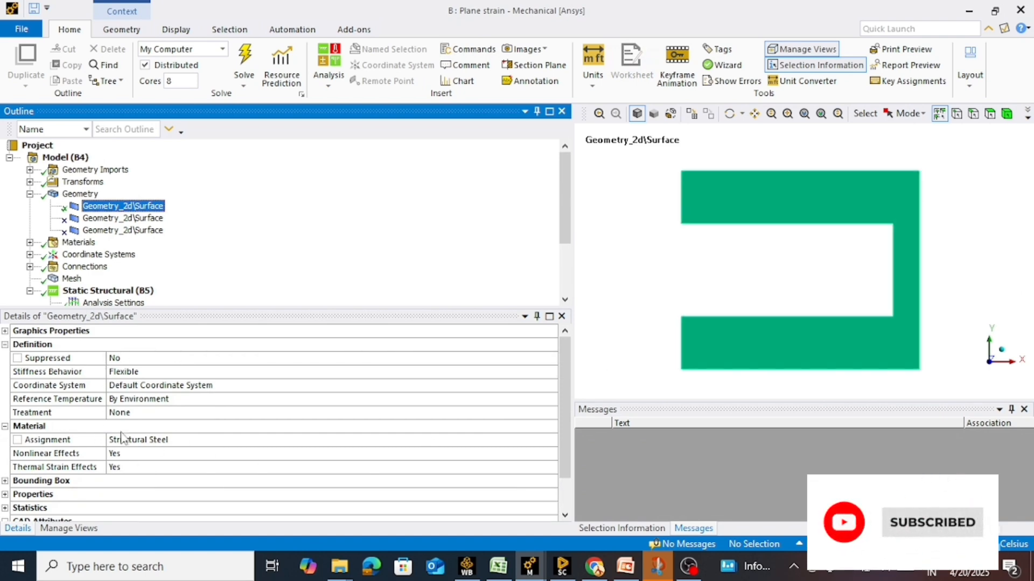
# - Switch to the Axi-symmetry model and check its 2D Behavior and surface body details
pyautogui.moveTo(530, 565)
pyautogui.click(536, 494)
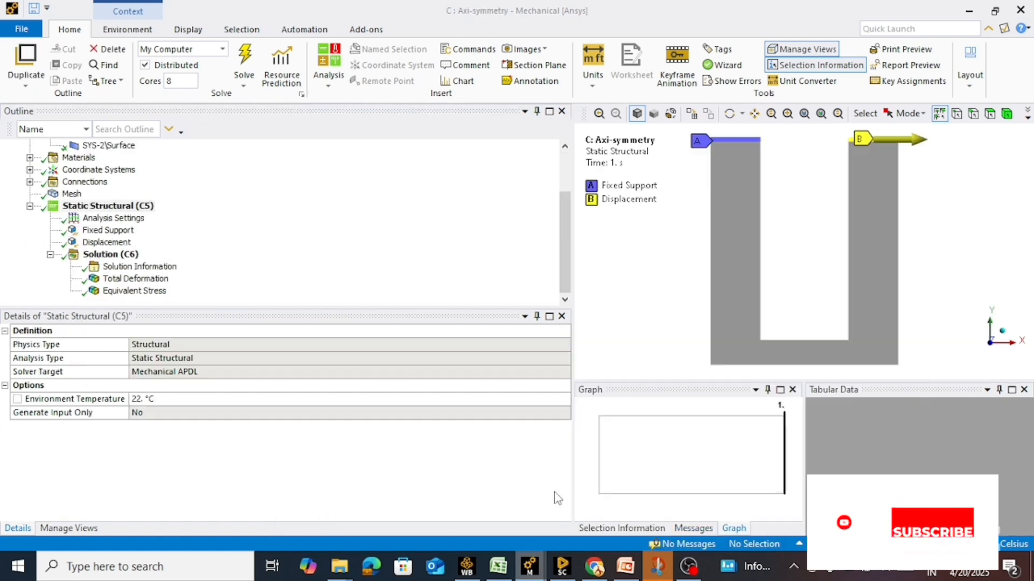
pyautogui.scroll(2, 93, 164)
pyautogui.click(80, 194)
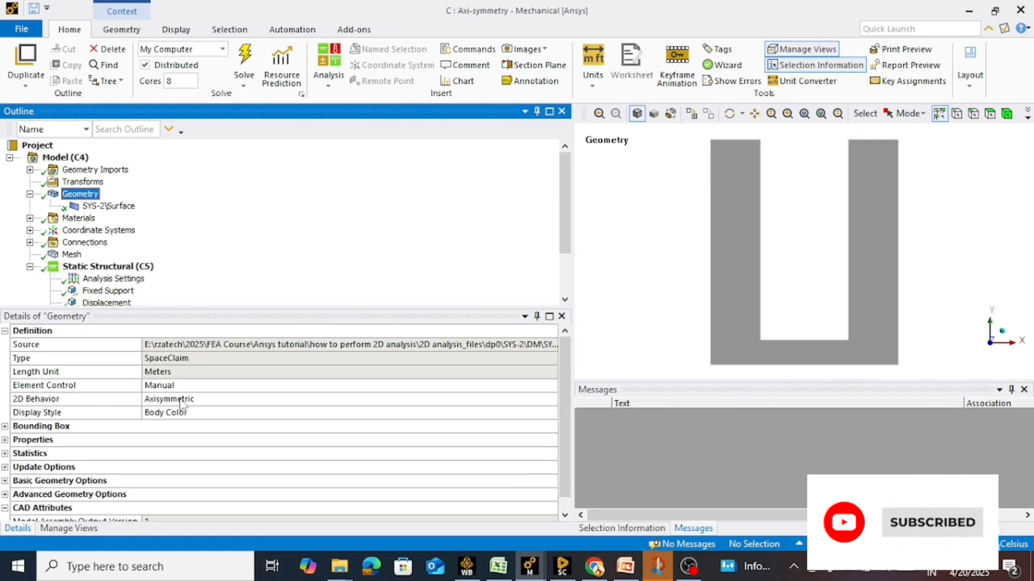
pyautogui.click(111, 207)
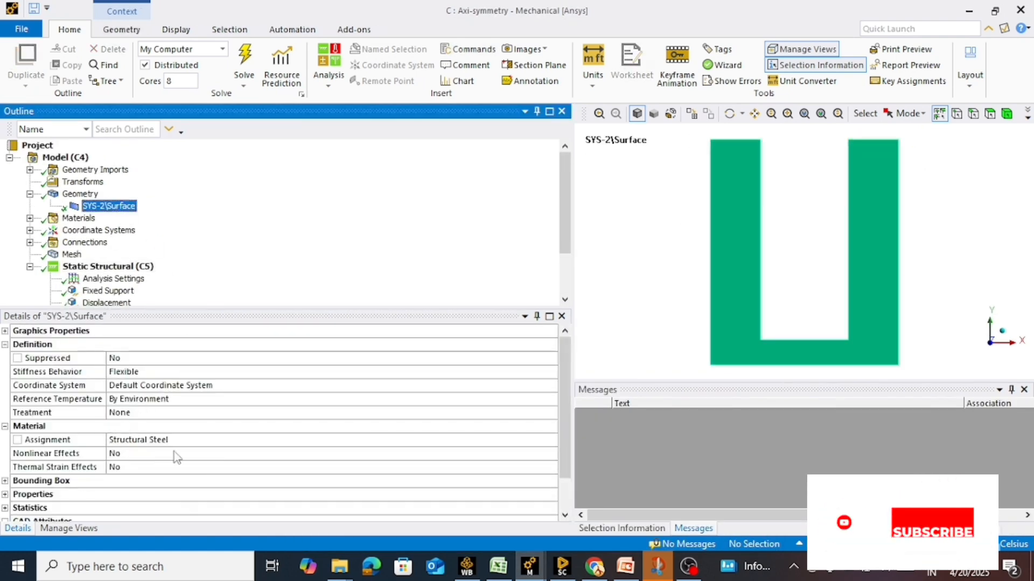
# - Examine how the axisymmetric surface is positioned relative to the axes of the Global Coordinate System
pyautogui.moveTo(864, 157); pyautogui.dragTo(861, 269, button='middle')
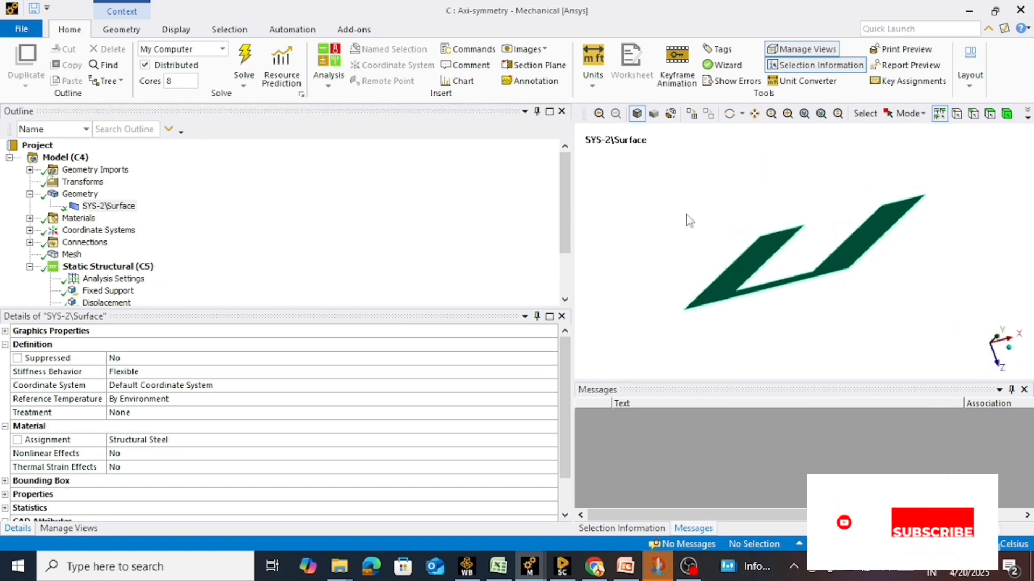
pyautogui.scroll(-3, 687, 215)
pyautogui.doubleClick(99, 230)
pyautogui.click(129, 242)
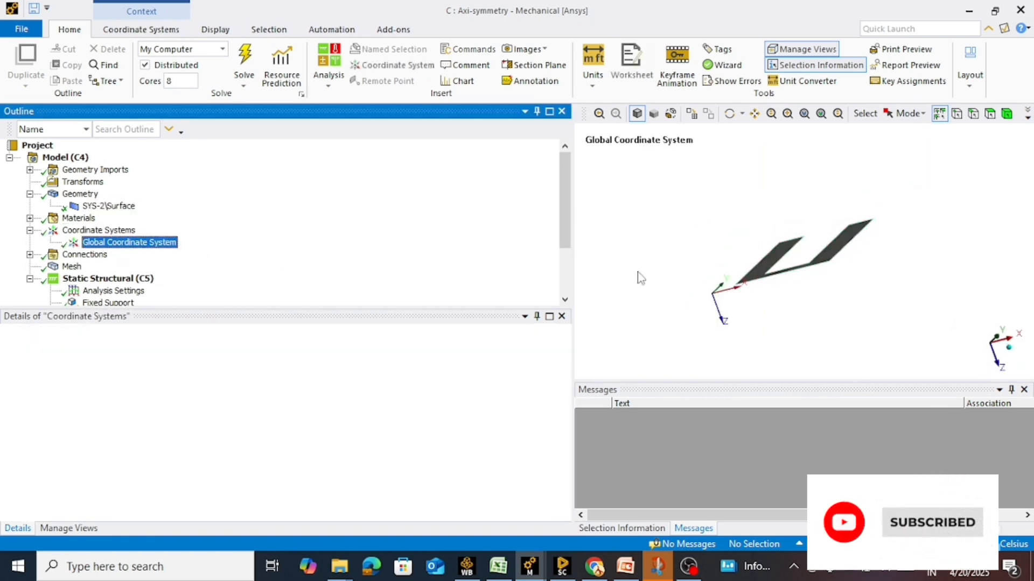
pyautogui.moveTo(637, 275); pyautogui.dragTo(730, 310, button='middle')
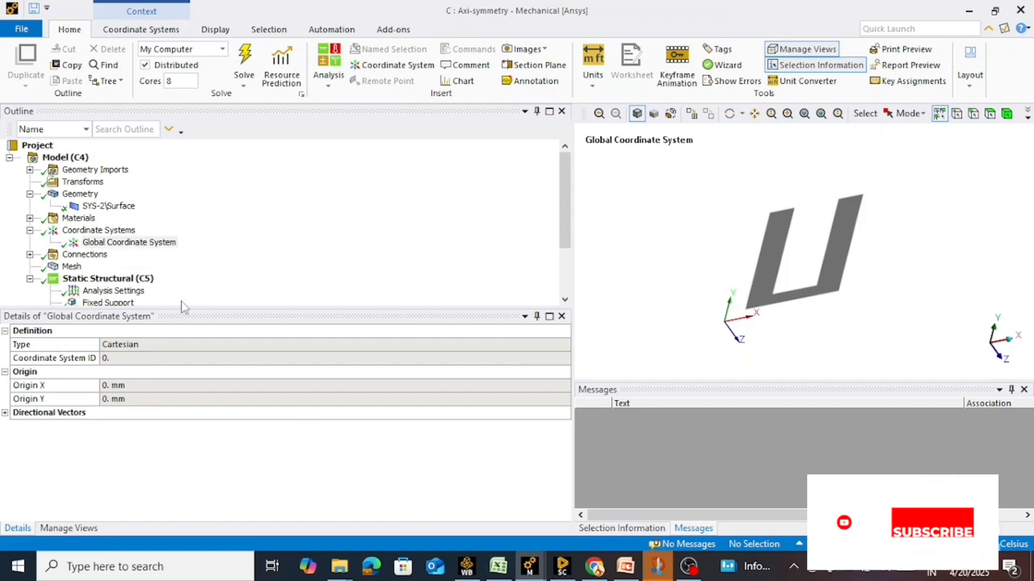
# - Recheck the axisymmetric geometry and surface details, and inspect the mesh face-on in the XY plane
pyautogui.click(89, 207)
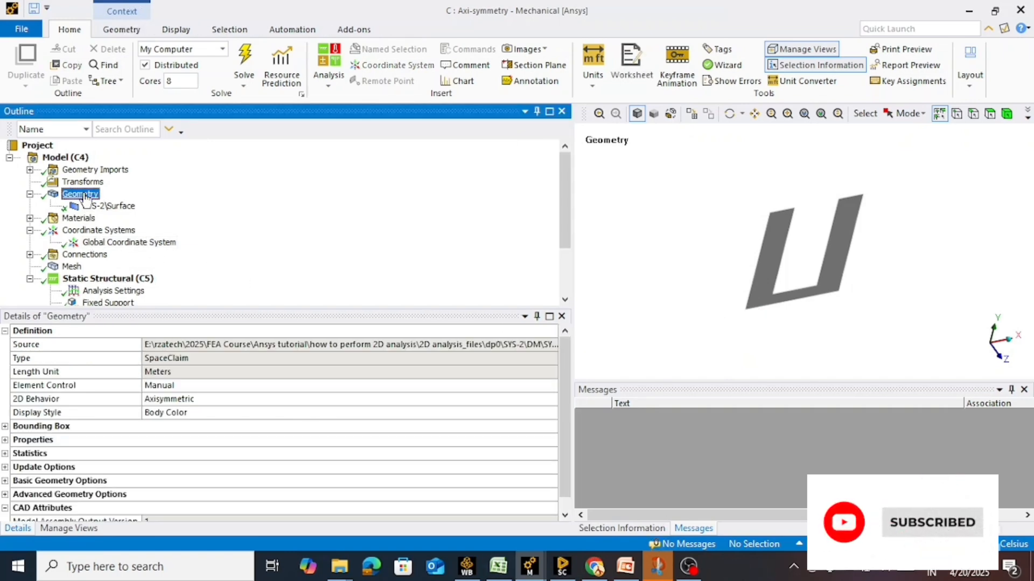
pyautogui.click(93, 208)
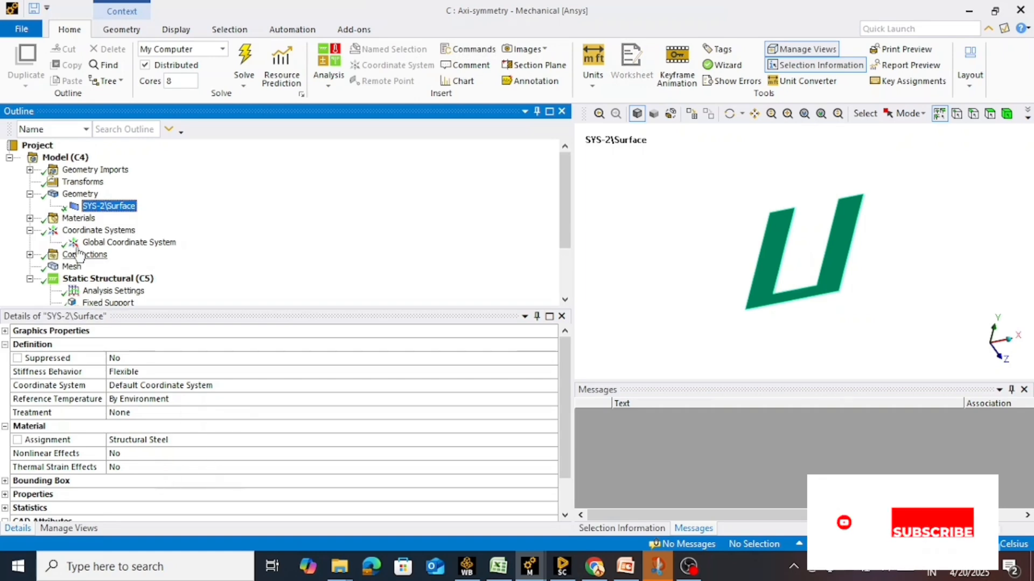
pyautogui.scroll(-2, 26, 215)
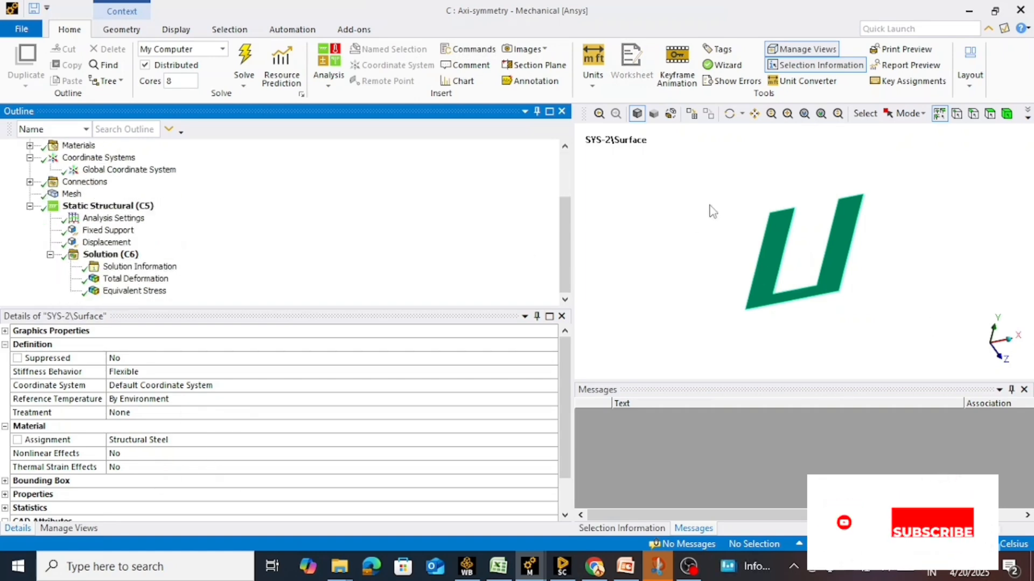
pyautogui.click(72, 194)
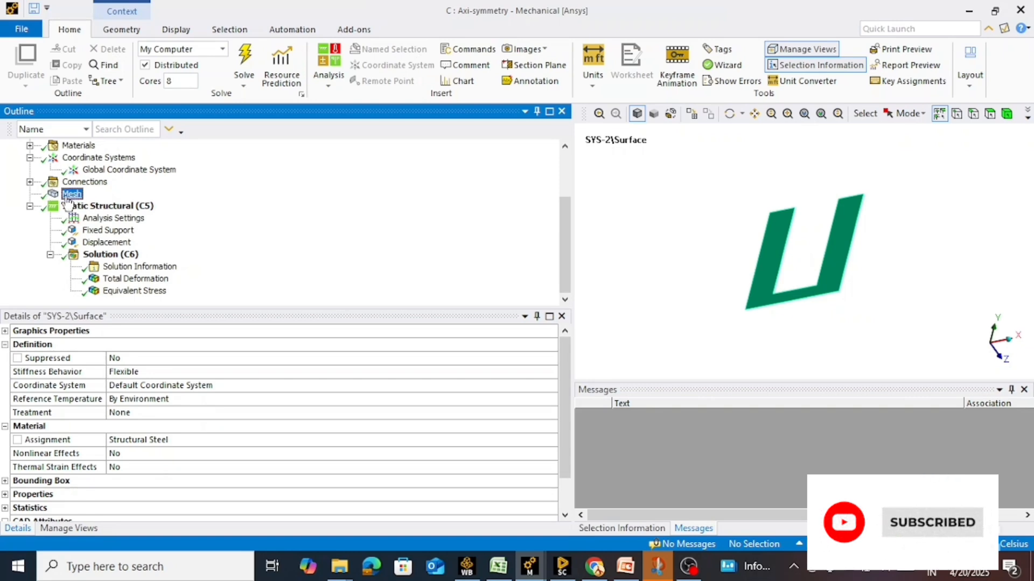
pyautogui.click(1004, 355)
pyautogui.moveTo(909, 166); pyautogui.dragTo(711, 340, button='right')
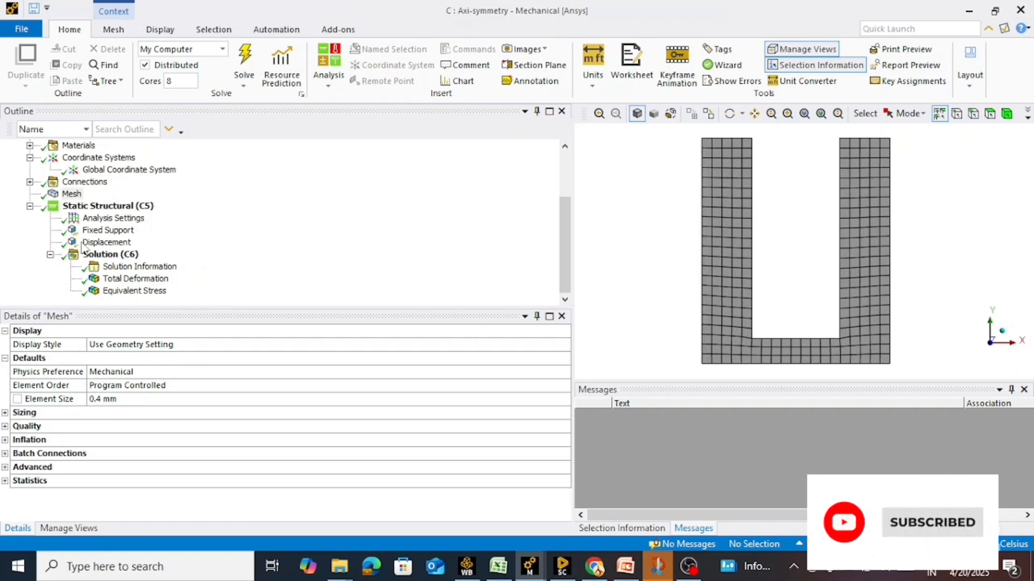
# - Review the edges and settings of the Fixed Support and Displacement in the Axi-symmetry model
pyautogui.click(110, 218)
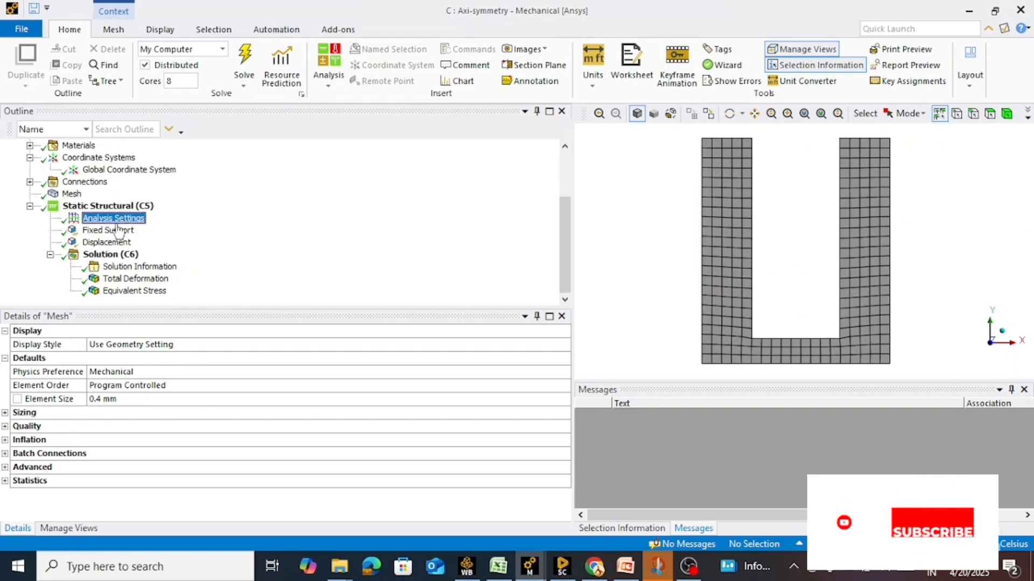
pyautogui.click(108, 230)
pyautogui.moveTo(735, 295); pyautogui.dragTo(838, 295, button='middle')
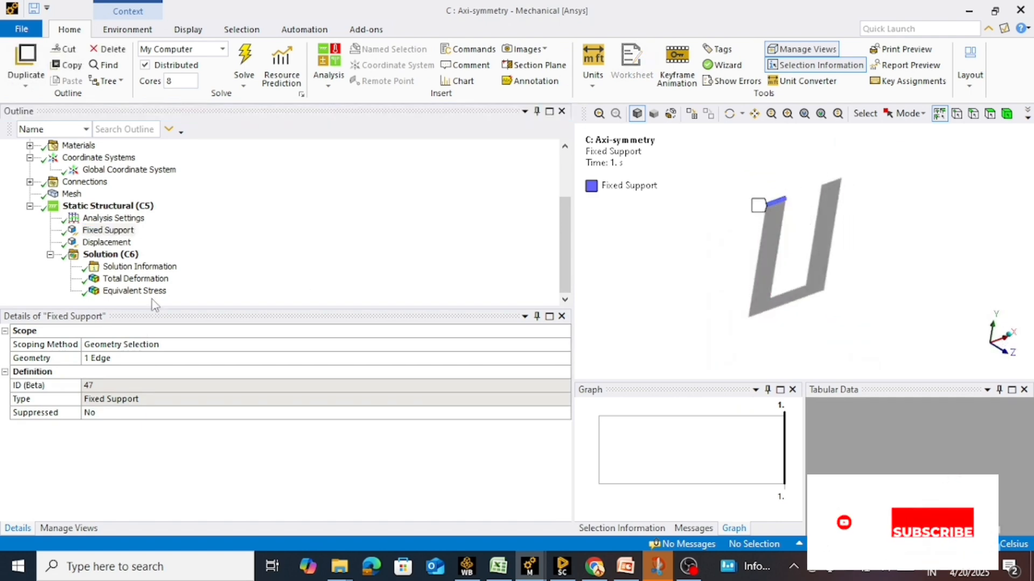
pyautogui.click(107, 243)
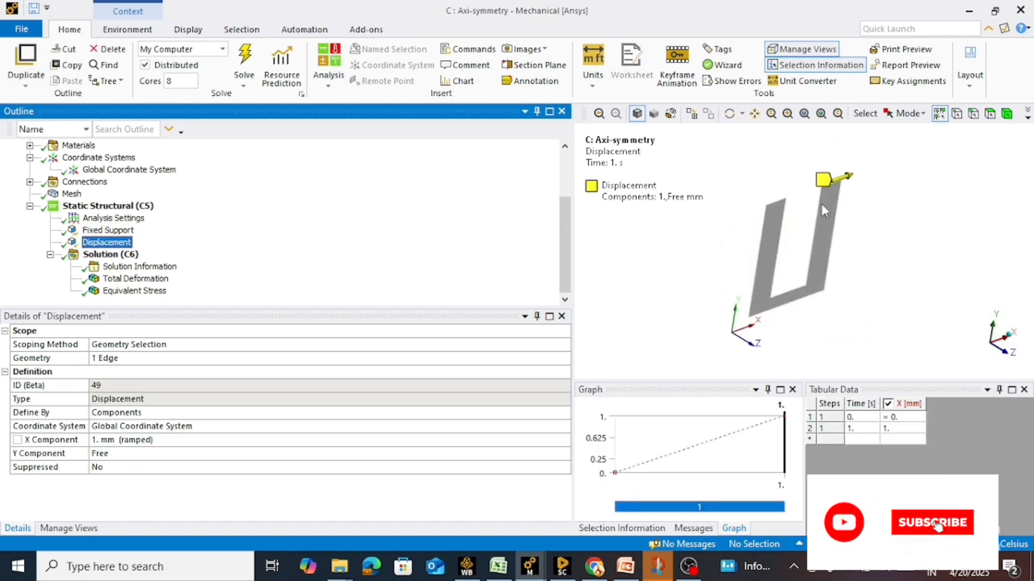
pyautogui.click(1009, 355)
# - Switch to the Plane stress model and show all boundary conditions of its Static Structural analysis
pyautogui.moveTo(531, 562)
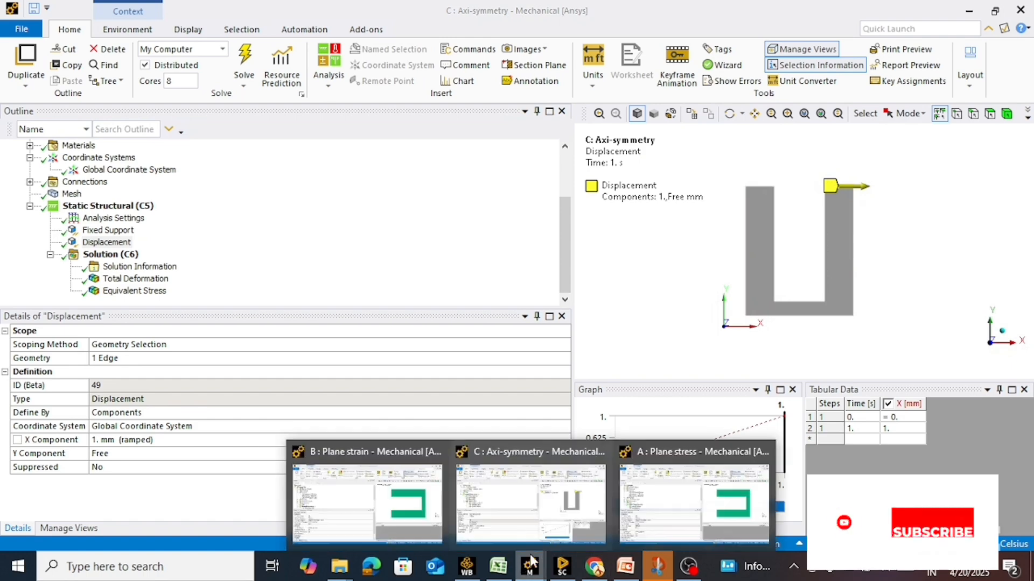
pyautogui.click(676, 489)
pyautogui.scroll(-1, 131, 264)
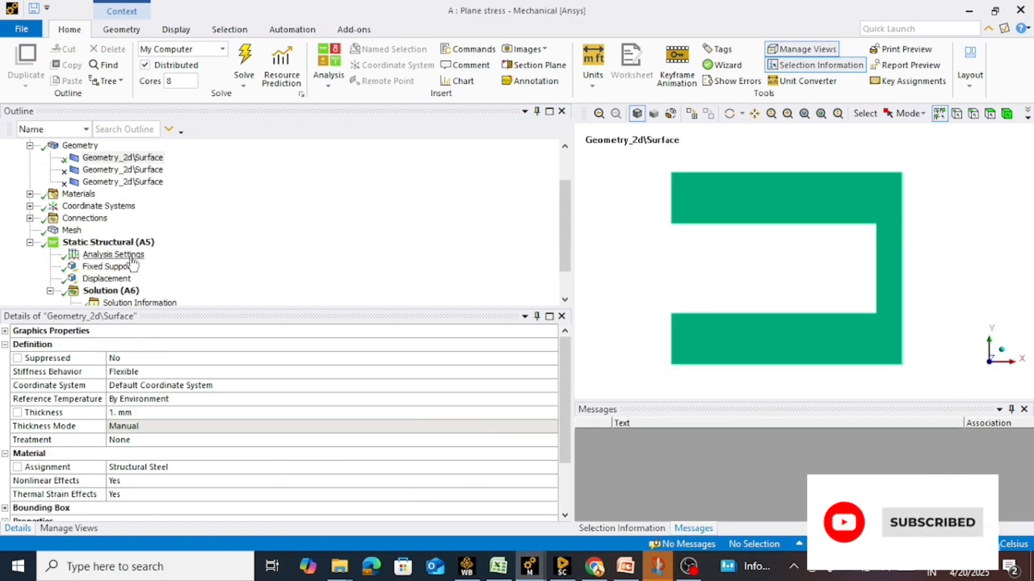
pyautogui.click(108, 242)
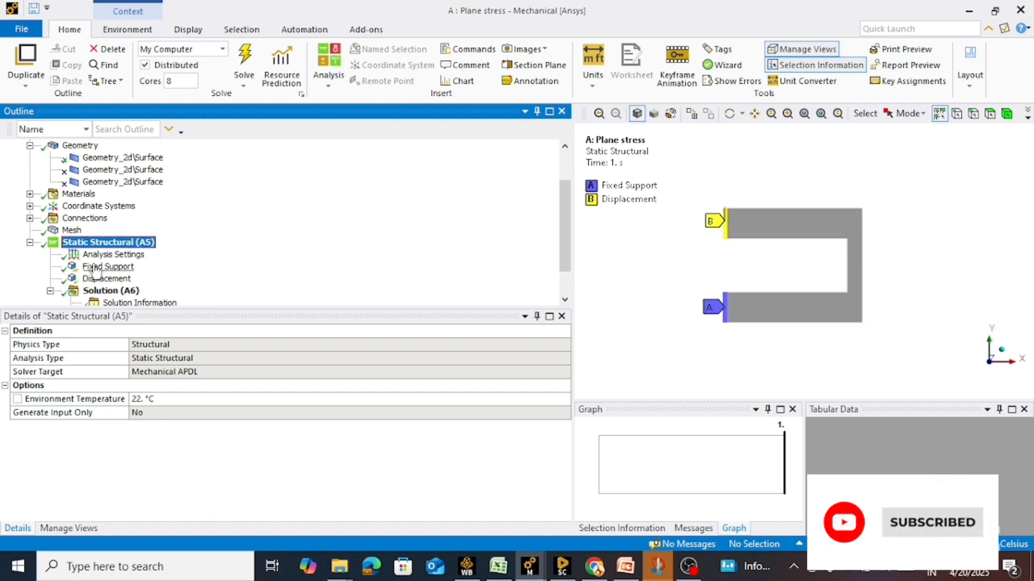
pyautogui.scroll(-1, 102, 294)
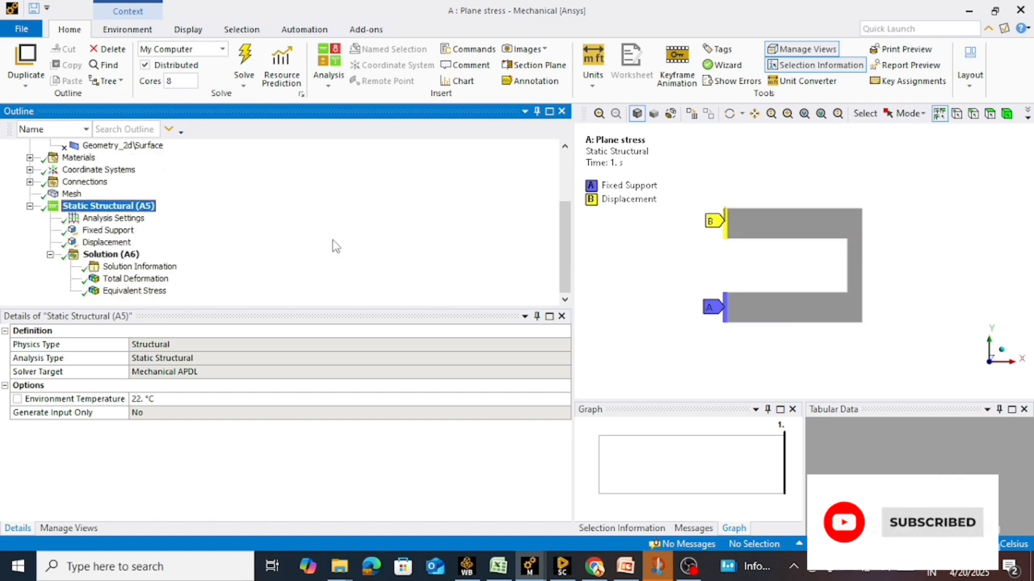
# - Examine the plane stress Total Deformation result from angled views that show the body's thickness, with a brief check of Equivalent Stress
pyautogui.click(115, 279)
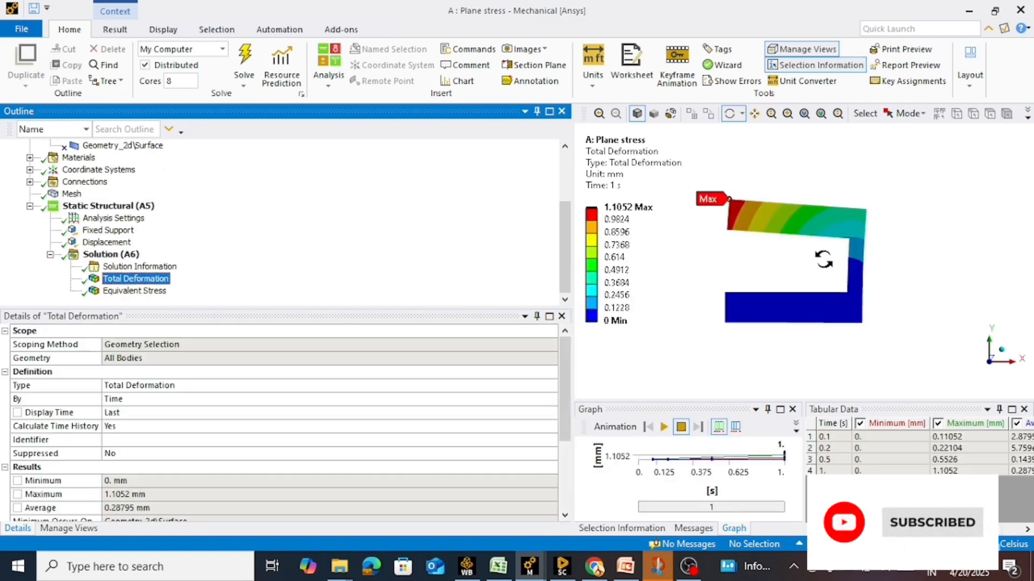
pyautogui.moveTo(824, 270); pyautogui.dragTo(902, 231, button='middle')
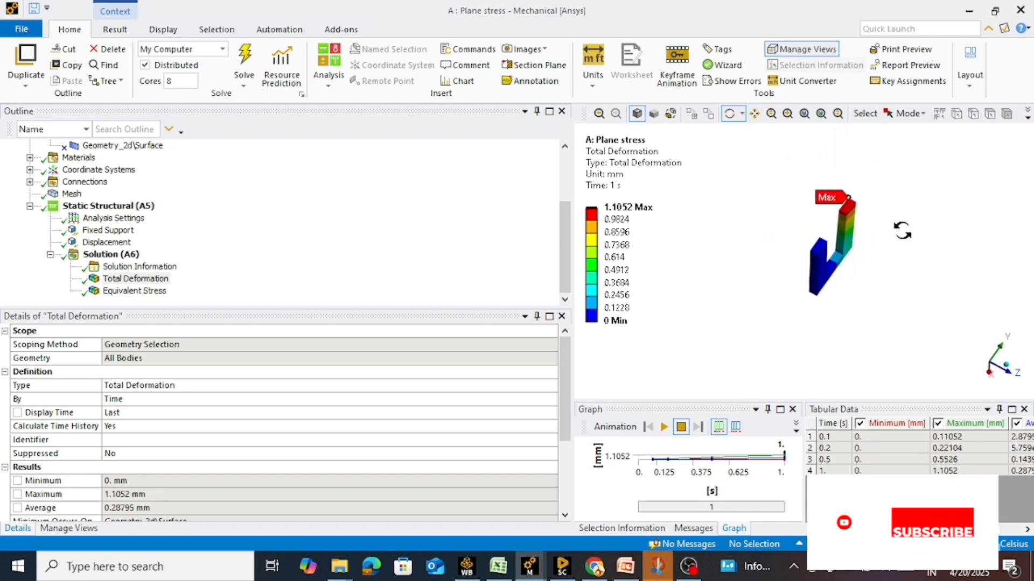
pyautogui.moveTo(882, 170); pyautogui.dragTo(784, 296, button='right')
pyautogui.moveTo(784, 297); pyautogui.dragTo(839, 294, button='middle')
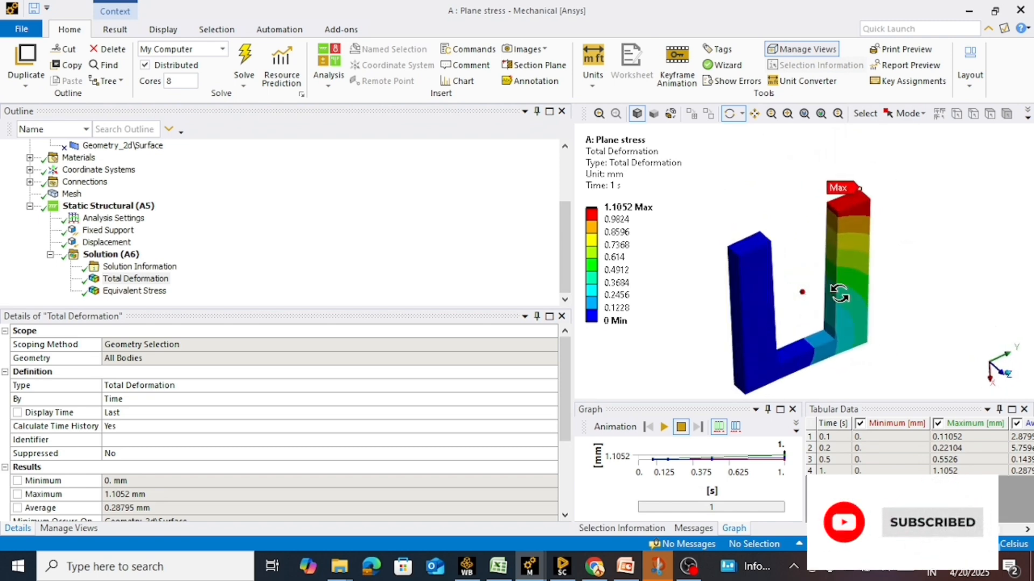
pyautogui.click(119, 294)
pyautogui.click(121, 278)
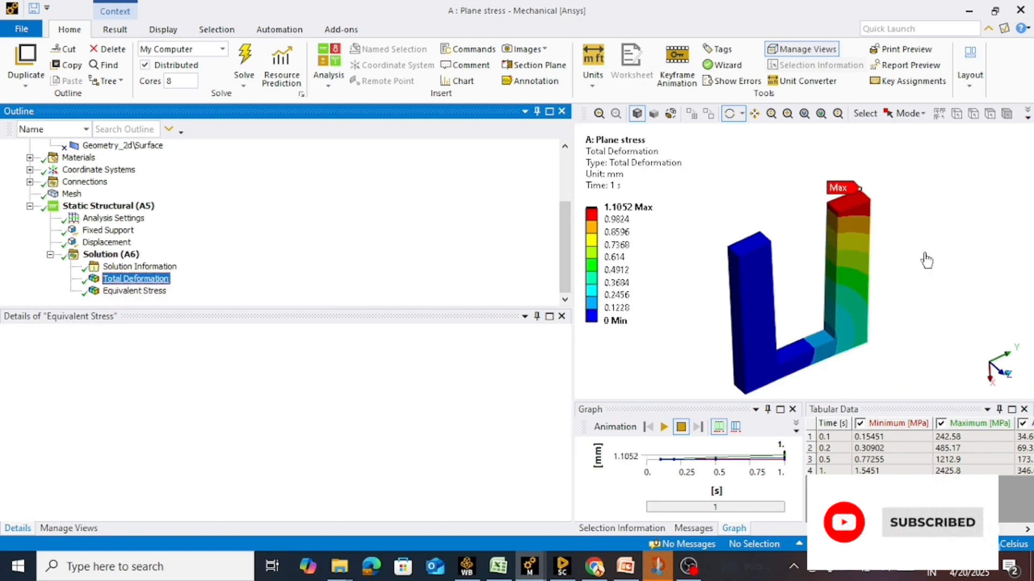
pyautogui.moveTo(926, 261); pyautogui.dragTo(796, 276, button='middle')
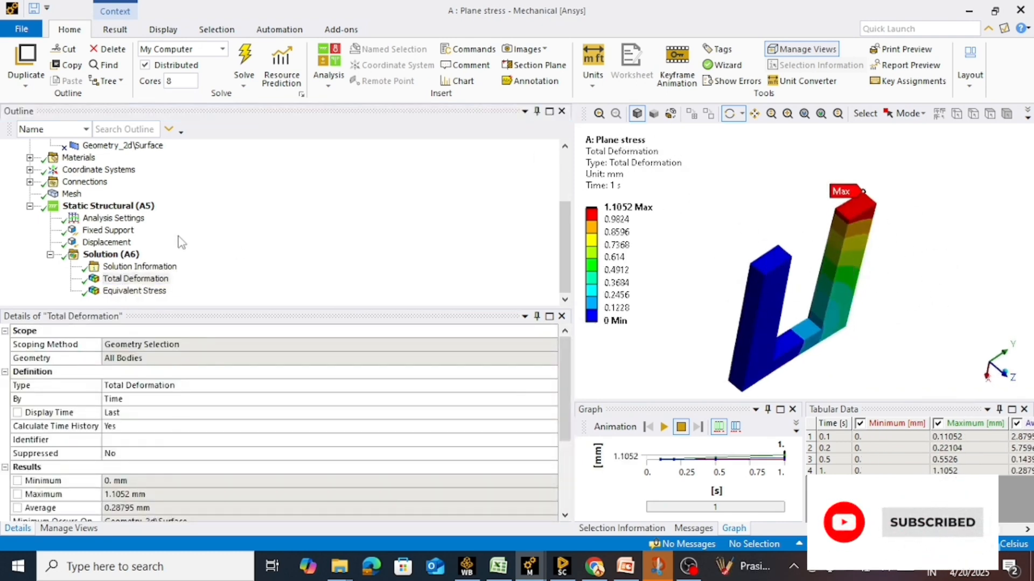
# - Check the Thickness setting of the active surface body in the plane stress geometry
pyautogui.scroll(2, 81, 207)
pyautogui.click(108, 206)
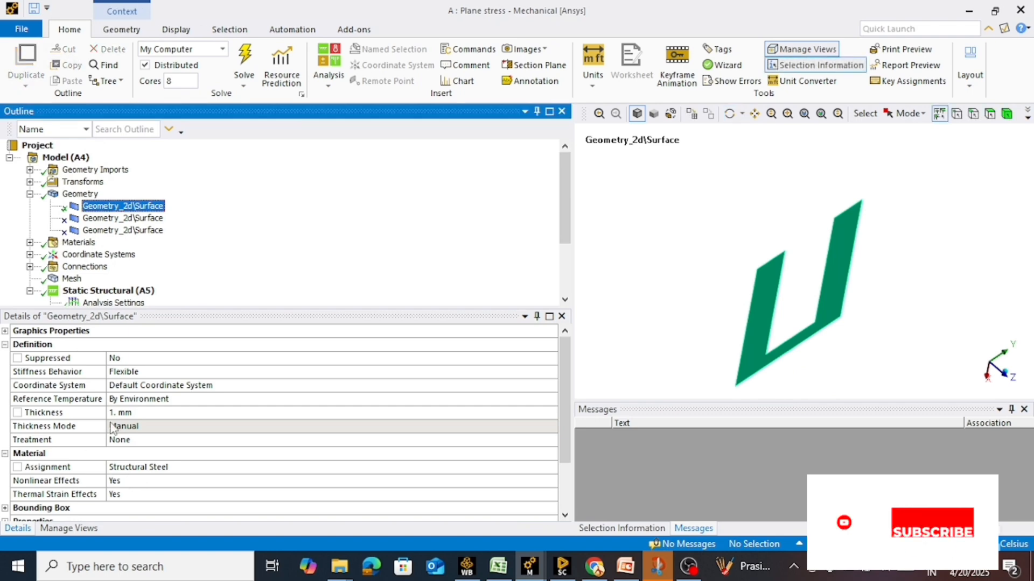
pyautogui.scroll(-2, 116, 261)
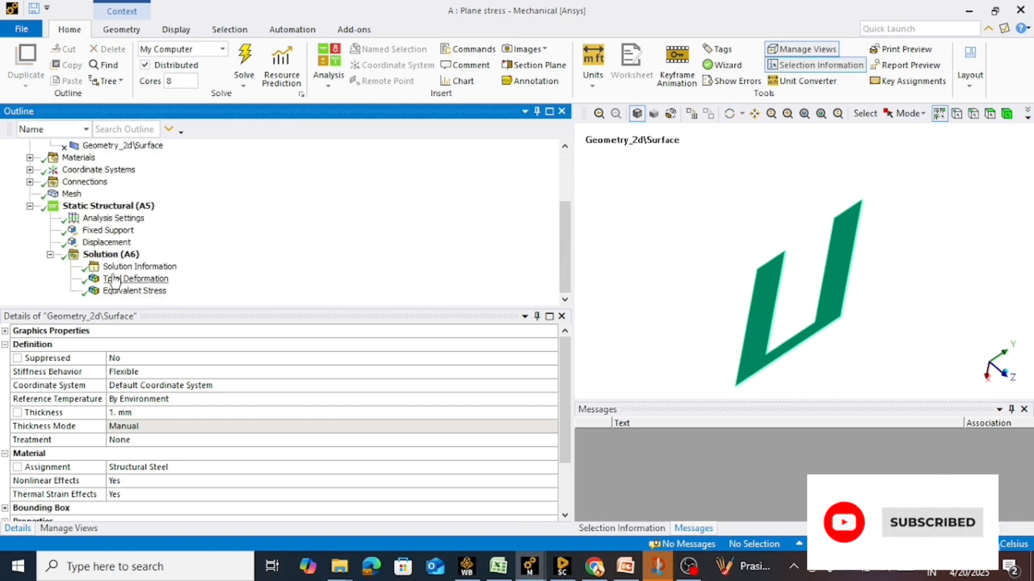
# - Return to the Total Deformation result of the plane stress model
pyautogui.click(72, 194)
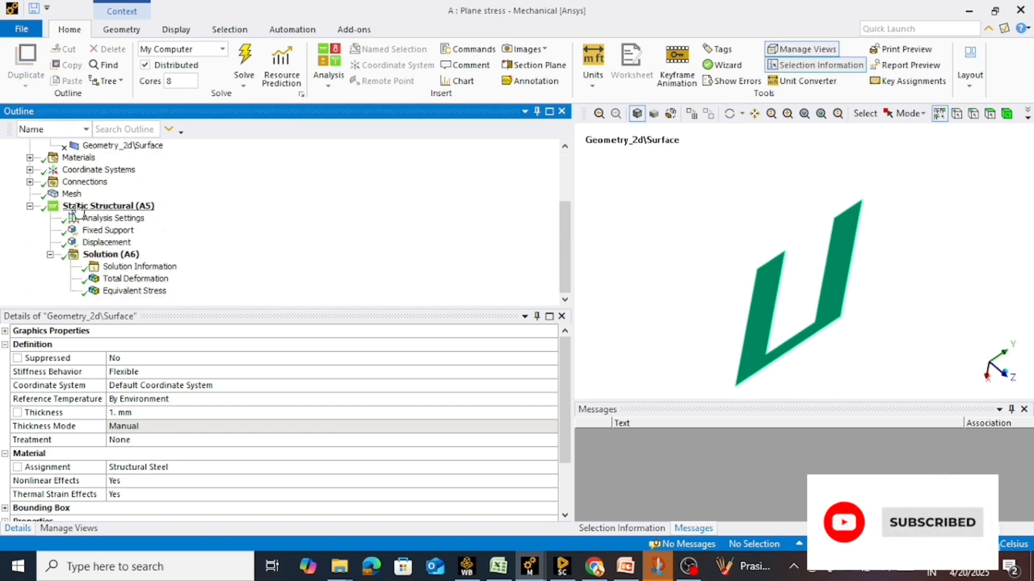
pyautogui.click(136, 278)
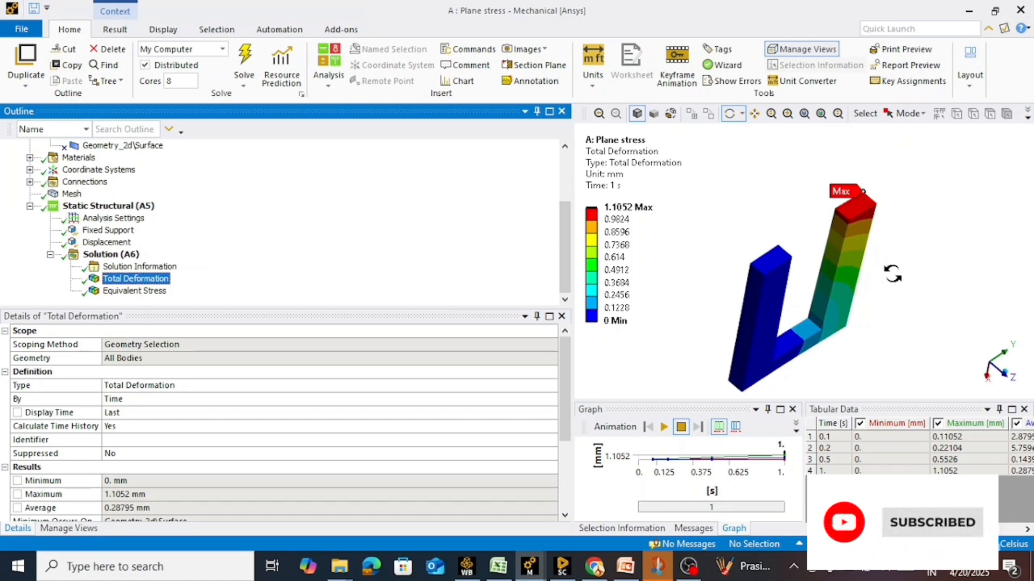
# - Switch to the Plane strain model and show all boundary conditions of its Static Structural analysis
pyautogui.moveTo(529, 567)
pyautogui.click(354, 480)
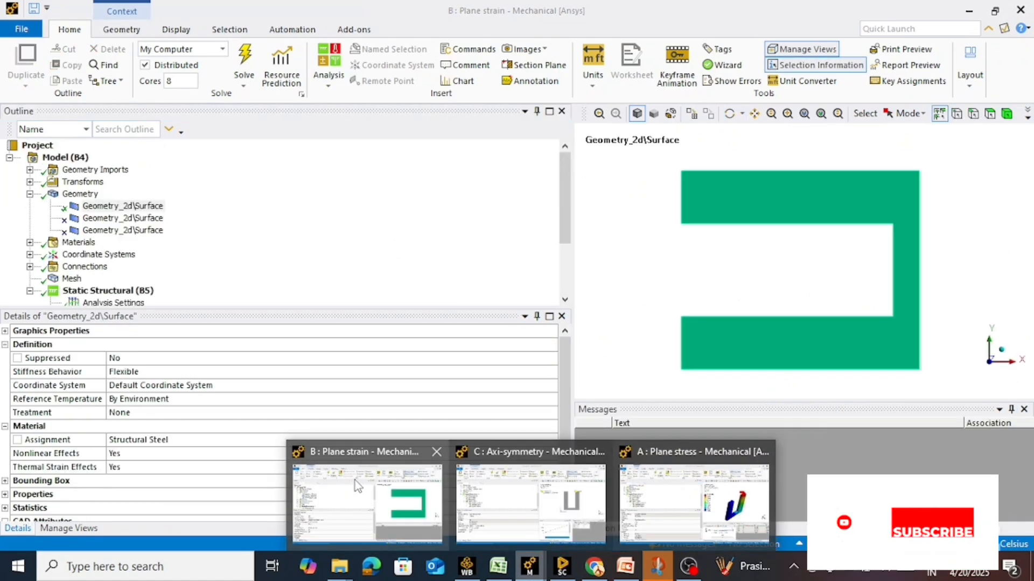
pyautogui.scroll(-1, 82, 250)
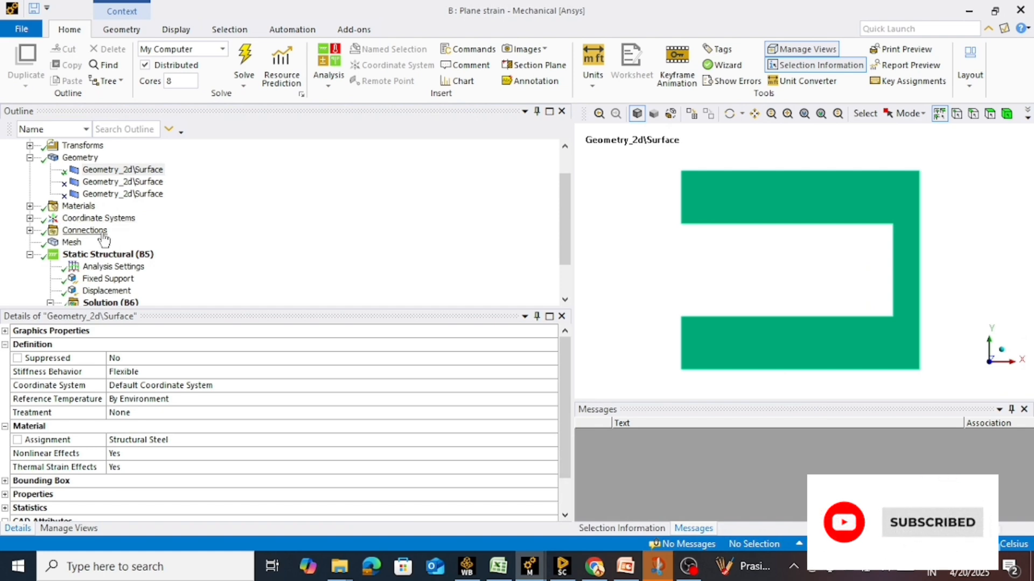
pyautogui.click(73, 242)
pyautogui.scroll(-1, 103, 261)
pyautogui.click(118, 218)
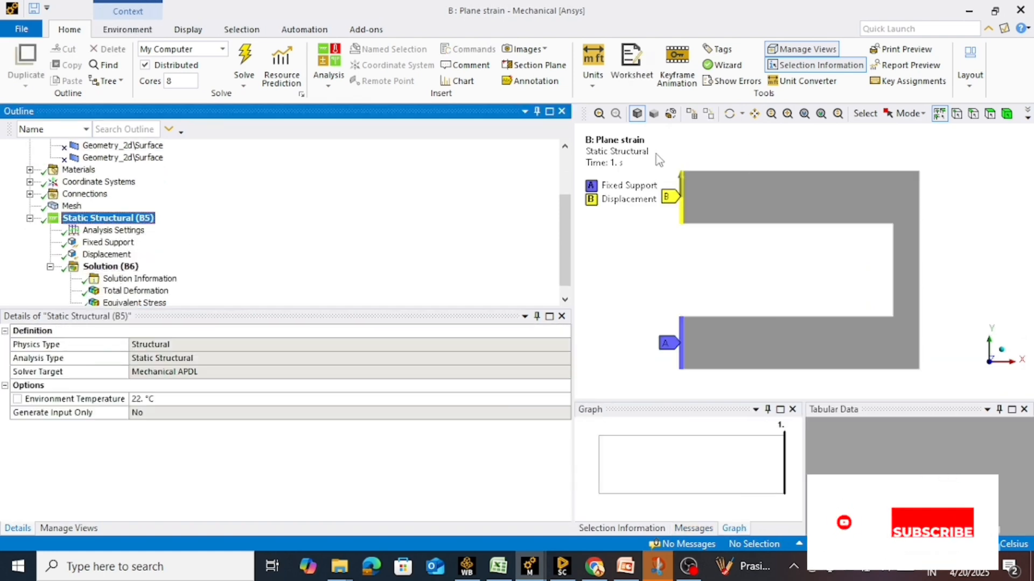
# - Examine the plane strain Total Deformation result from several angled views to check the body for visible thickness
pyautogui.click(135, 291)
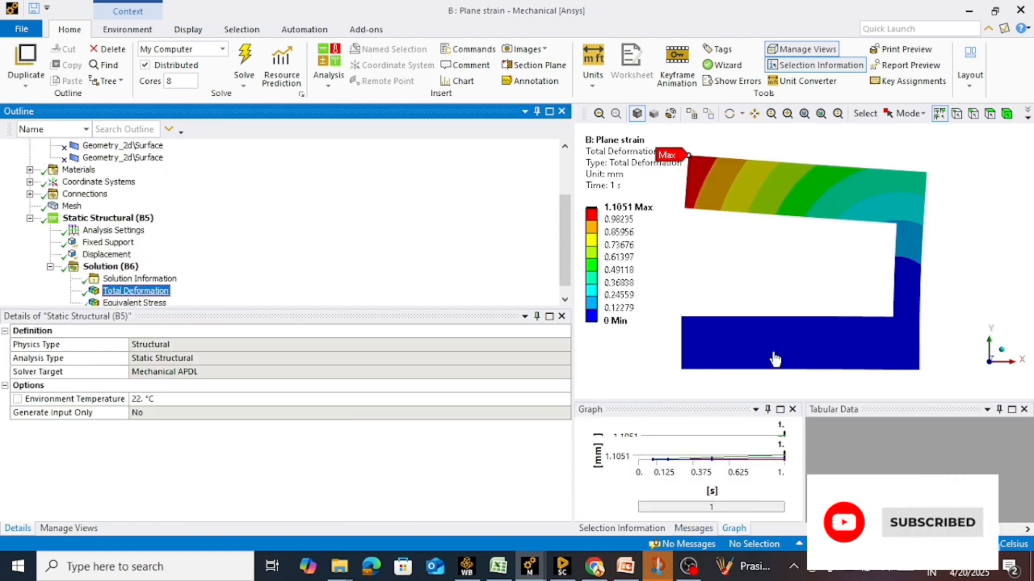
pyautogui.moveTo(797, 269); pyautogui.dragTo(746, 344, button='middle')
pyautogui.moveTo(895, 252); pyautogui.dragTo(900, 292, button='middle')
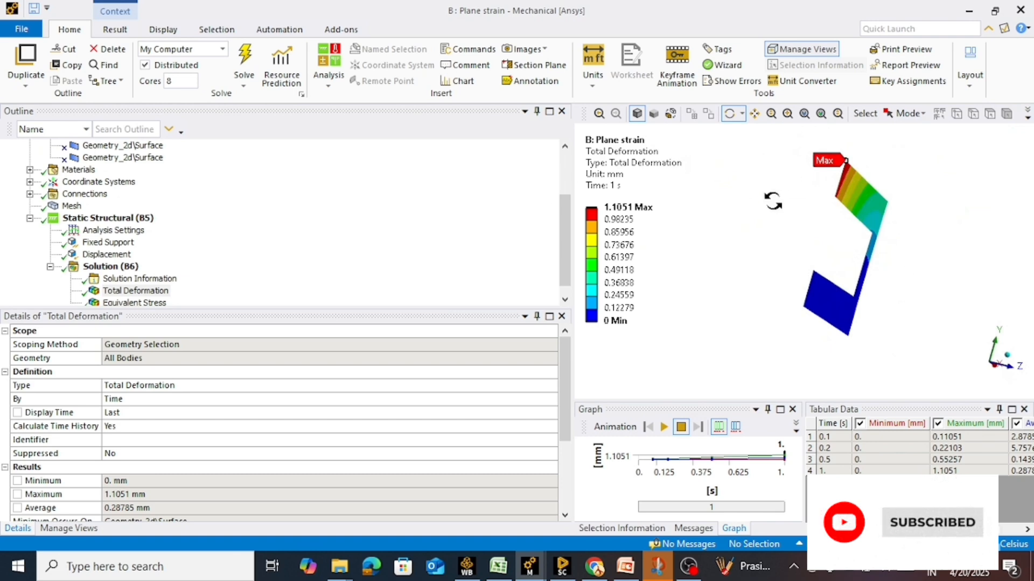
pyautogui.moveTo(801, 239)
pyautogui.mouseDown(button='middle')
pyautogui.moveTo(861, 234)
pyautogui.moveTo(840, 253)
pyautogui.moveTo(784, 247)
pyautogui.moveTo(802, 234)
pyautogui.mouseUp(button='middle')
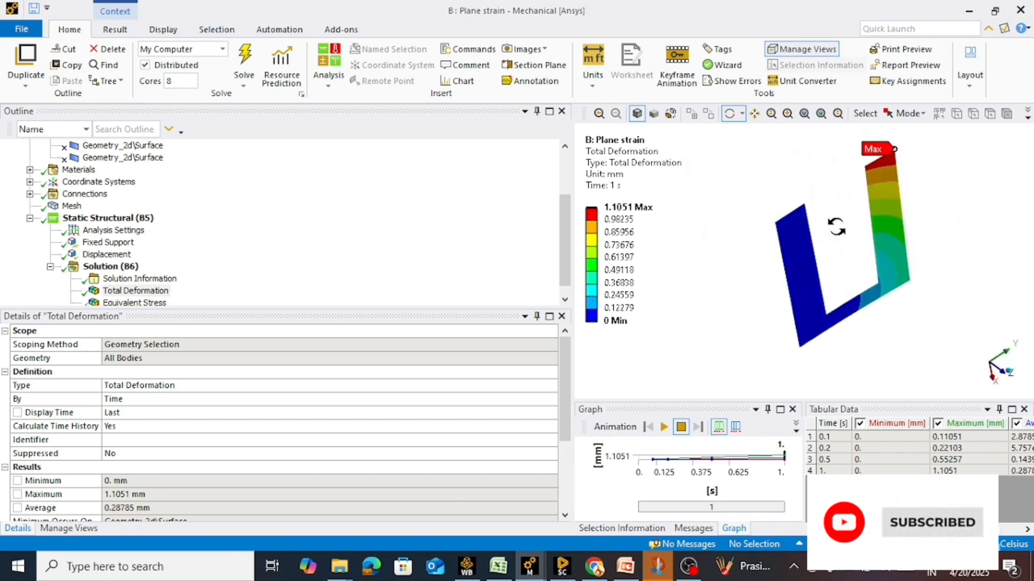
pyautogui.moveTo(864, 237); pyautogui.dragTo(896, 291, button='middle')
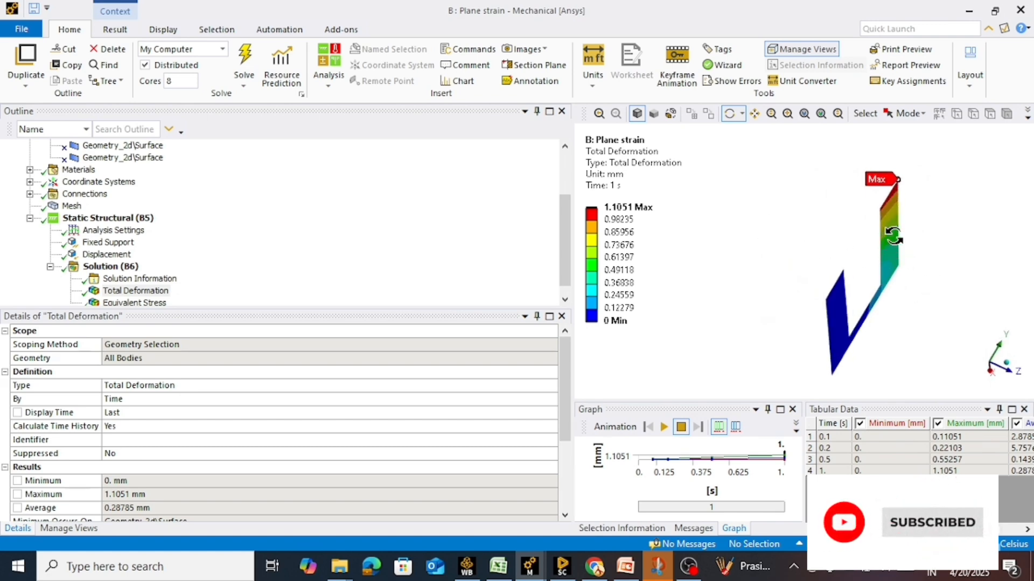
pyautogui.moveTo(893, 236); pyautogui.dragTo(876, 207, button='middle')
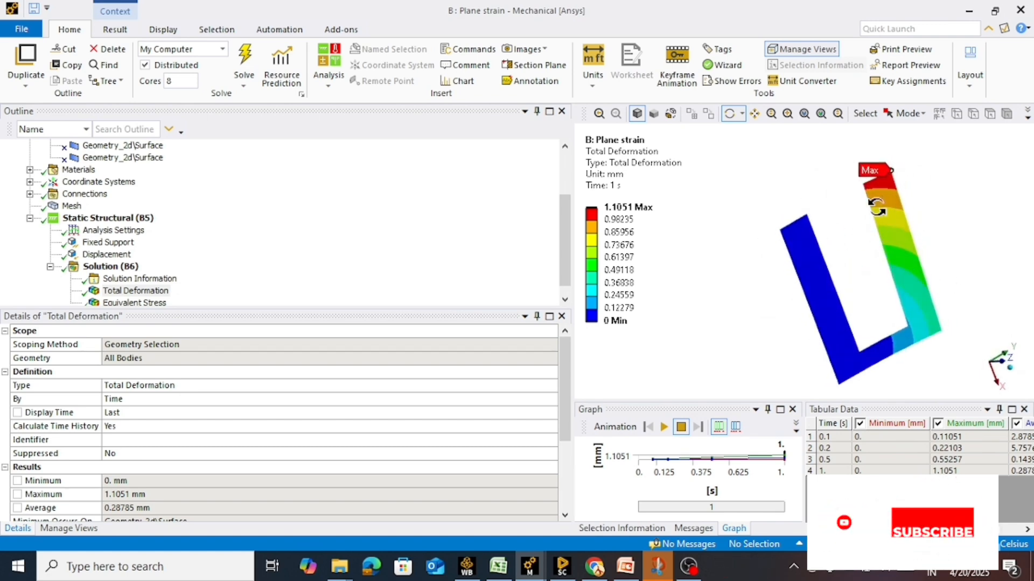
pyautogui.scroll(-1, 298, 230)
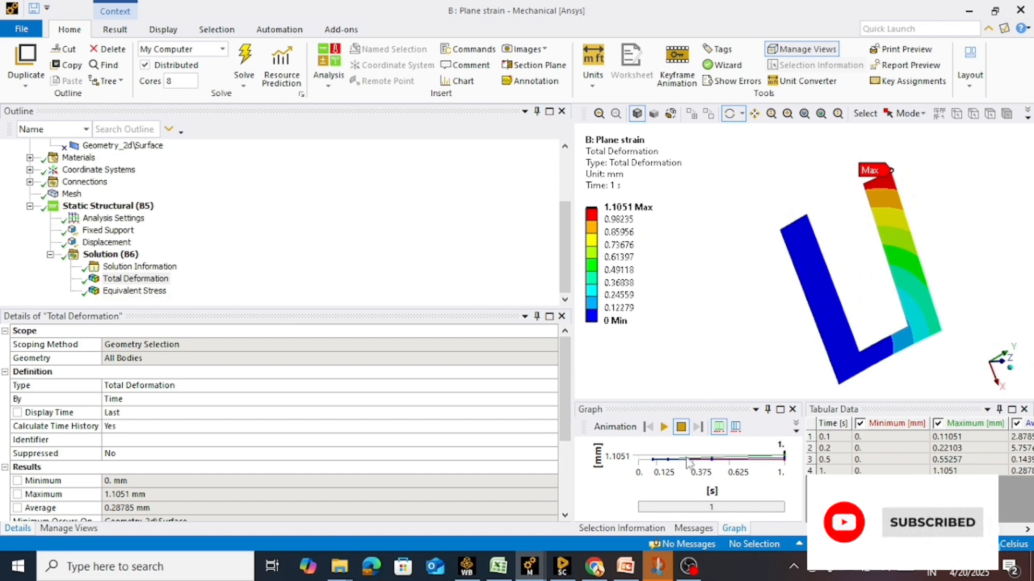
# - Switch to the Axi-symmetry model and review its Static Structural boundary conditions, including the Displacement settings
pyautogui.moveTo(530, 566)
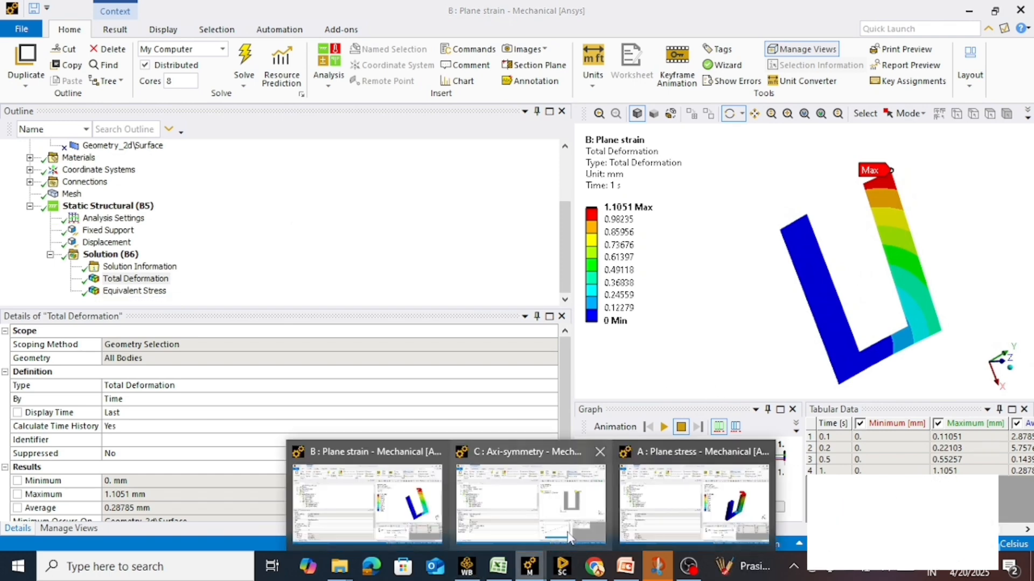
pyautogui.click(598, 498)
pyautogui.click(107, 207)
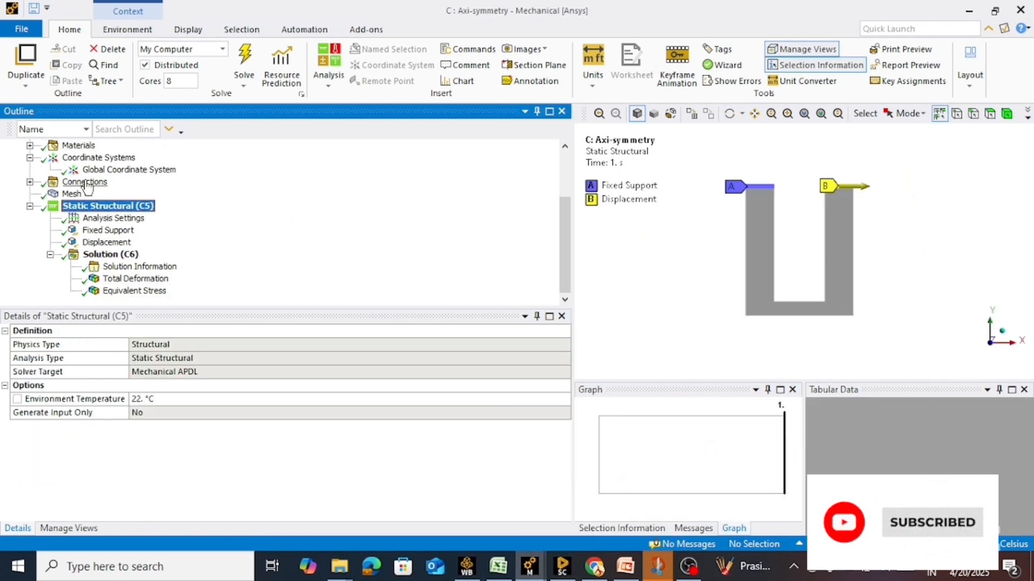
pyautogui.click(842, 181)
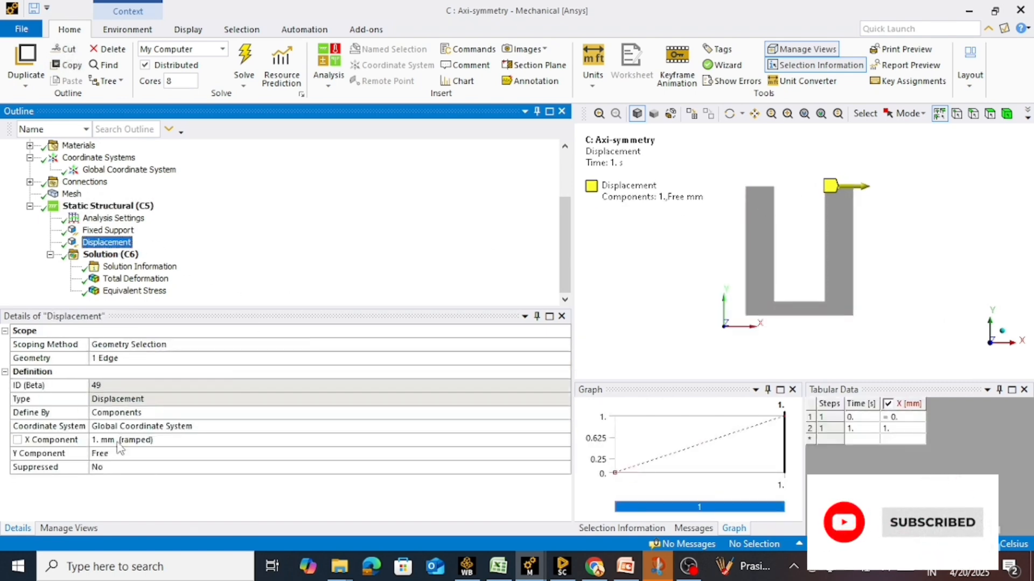
# - View the Total Deformation result of the Axi-symmetry model from an angle
pyautogui.click(161, 278)
pyautogui.moveTo(883, 323); pyautogui.dragTo(967, 322, button='middle')
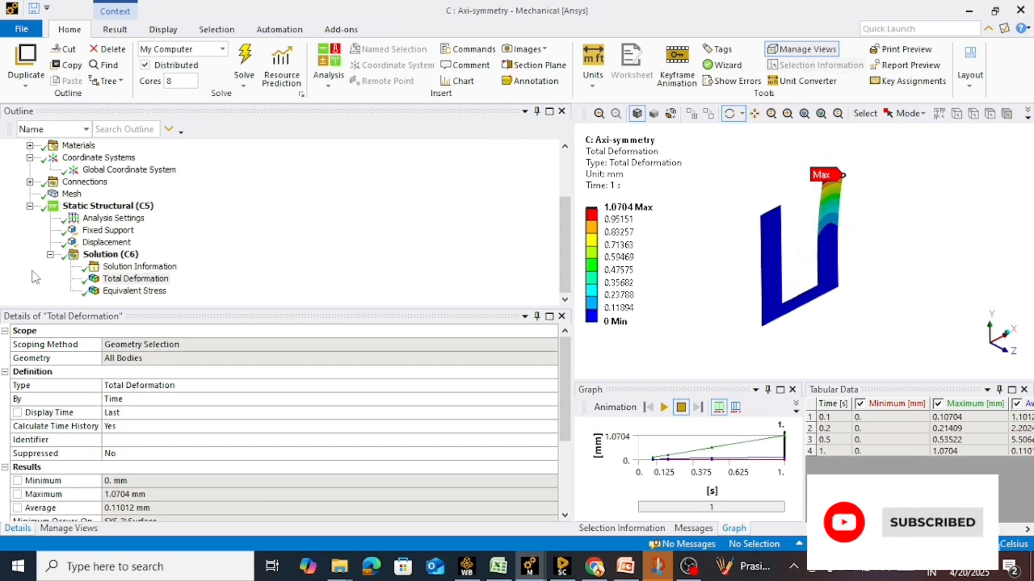
# - Insert a Symmetry object under the Axi-symmetry model
pyautogui.scroll(2, 112, 239)
pyautogui.click(64, 158)
pyautogui.rightClick(67, 158)
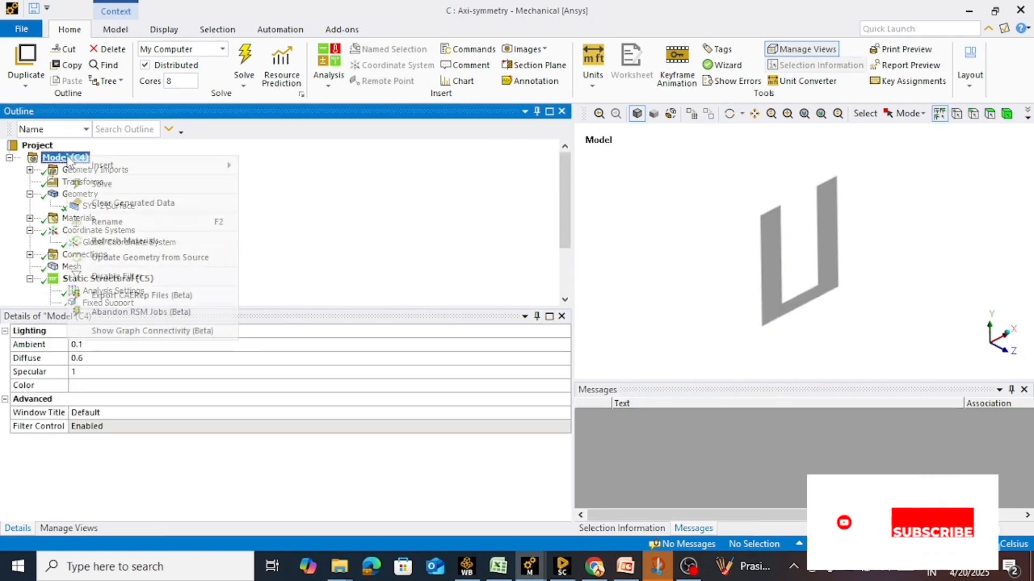
pyautogui.moveTo(100, 165)
pyautogui.click(285, 261)
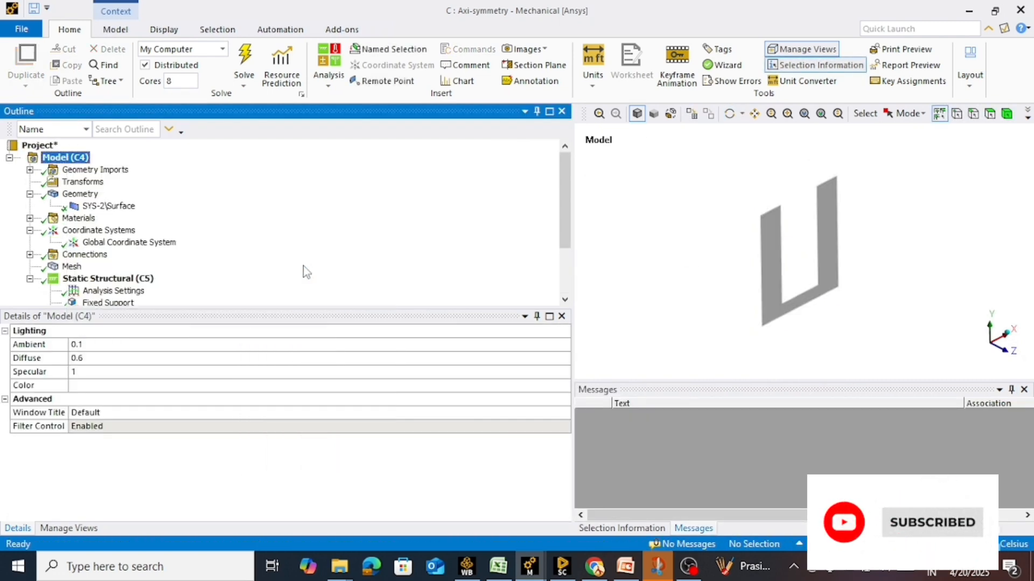
# - Set the Symmetry object's Graphical Expansion 1 type to 2D AxiSymmetric and its Num Repeat to 6
pyautogui.click(400, 359)
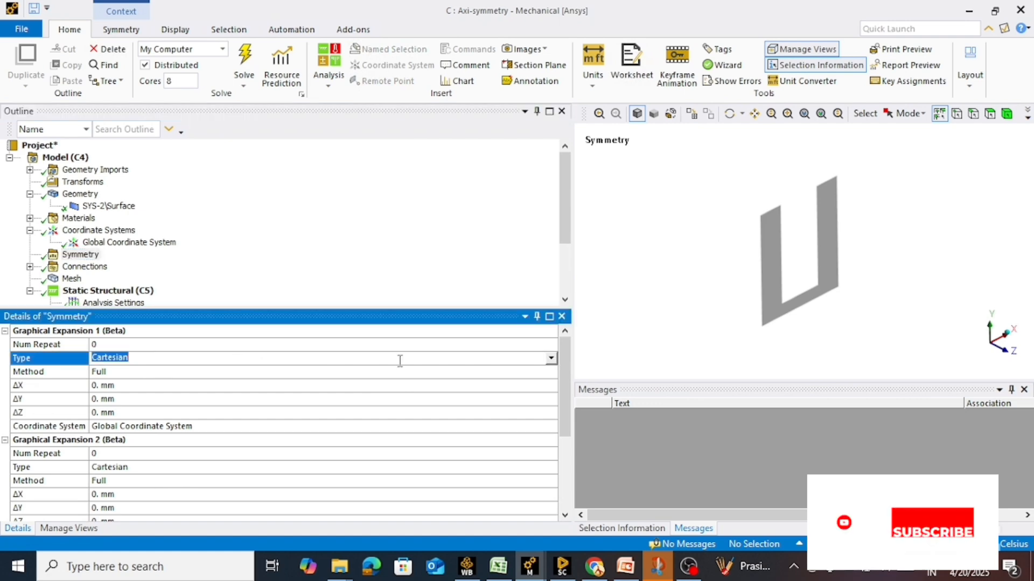
pyautogui.click(551, 358)
pyautogui.click(110, 385)
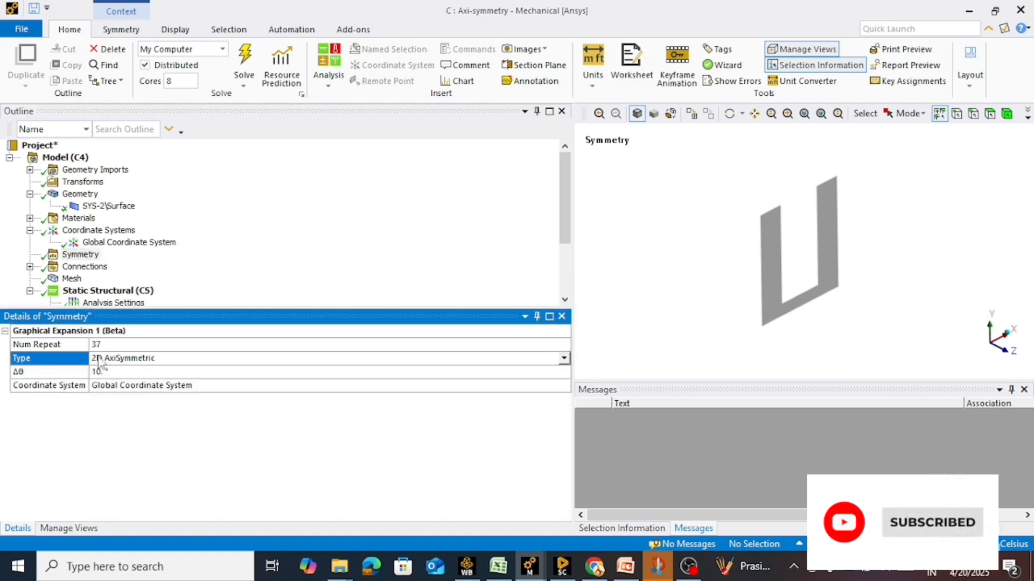
pyautogui.click(125, 341)
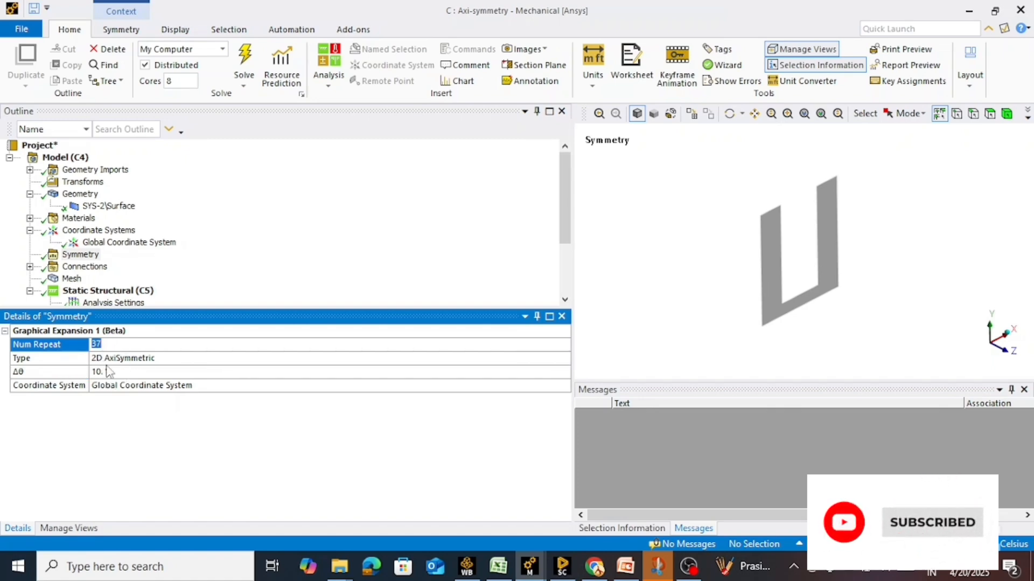
pyautogui.click(123, 373)
pyautogui.click(116, 344)
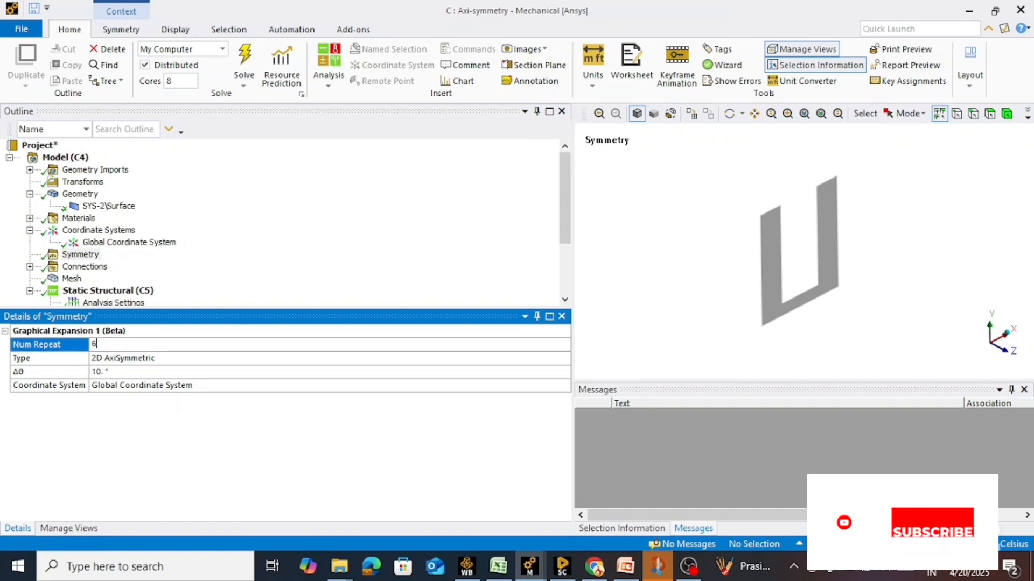
# - Examine the expanded axisymmetric Total Deformation result in 3D, with a brief check of Equivalent Stress
pyautogui.scroll(-2, 107, 242)
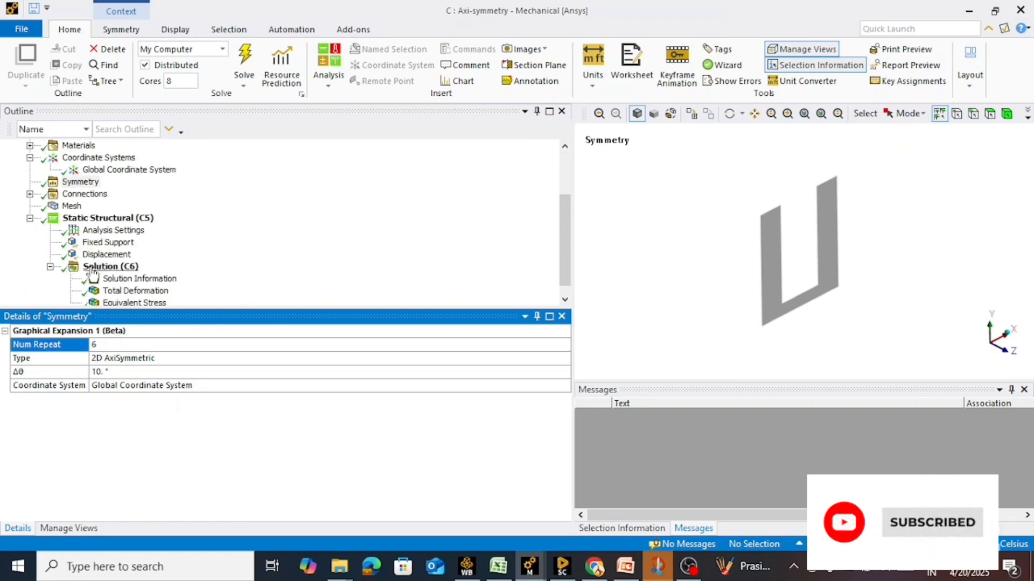
pyautogui.click(124, 291)
pyautogui.moveTo(895, 208); pyautogui.dragTo(843, 183, button='middle')
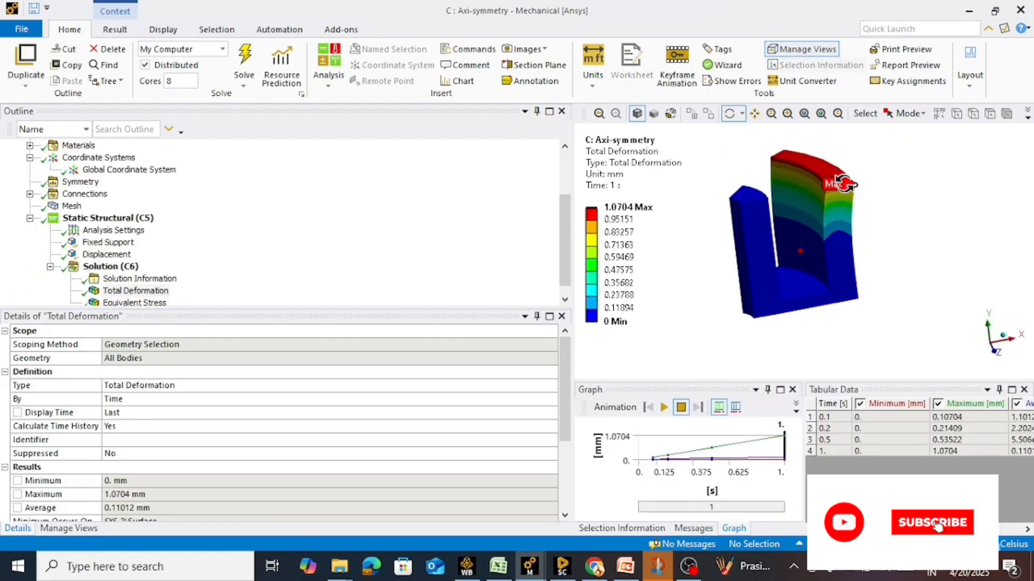
pyautogui.click(139, 303)
pyautogui.click(158, 280)
# - Play the Total Deformation animation of the expanded axisymmetric body in a close-up angled view
pyautogui.moveTo(977, 280); pyautogui.dragTo(856, 268)
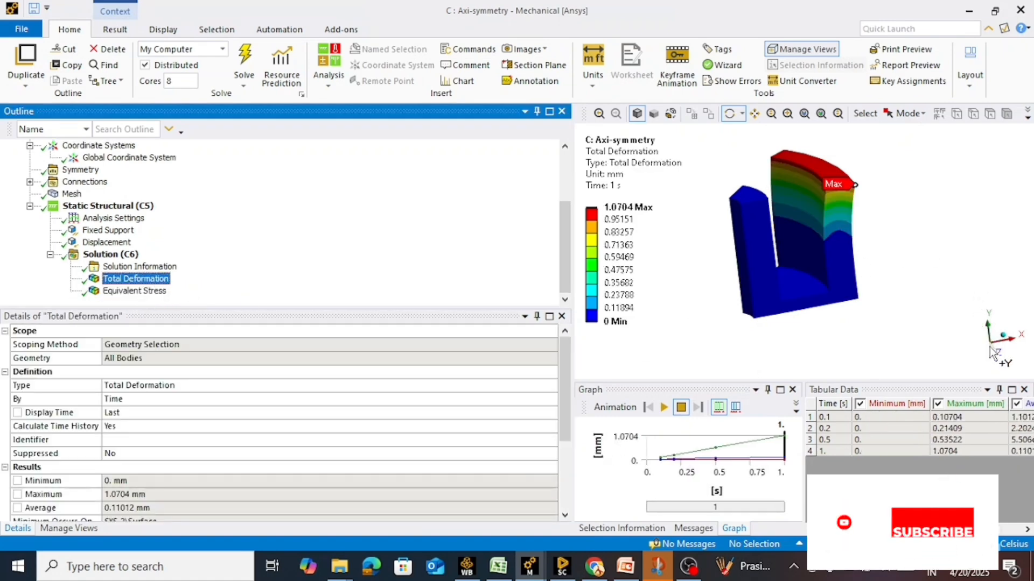
pyautogui.moveTo(868, 210); pyautogui.dragTo(865, 178)
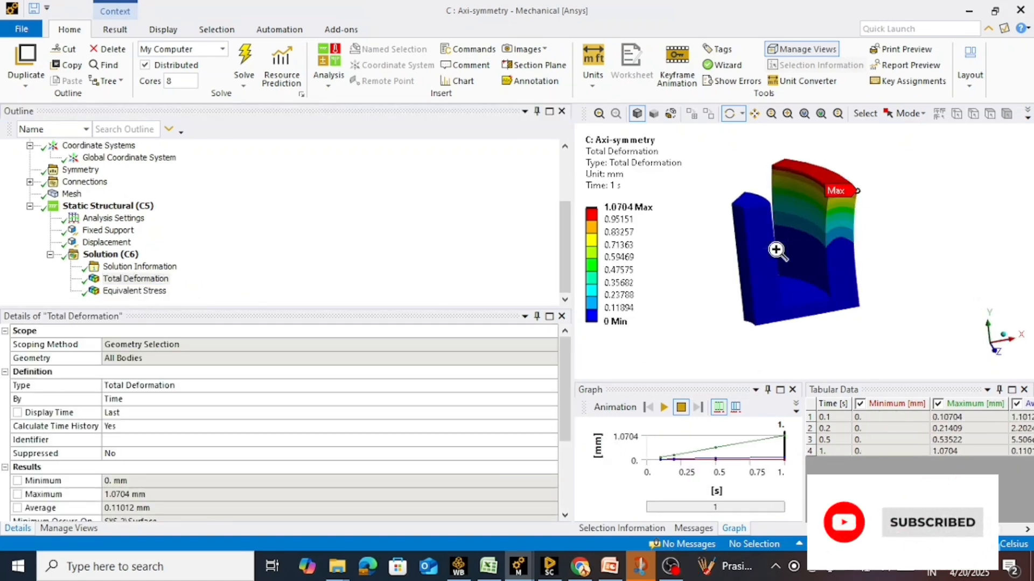
pyautogui.scroll(2, 776, 250)
pyautogui.click(667, 405)
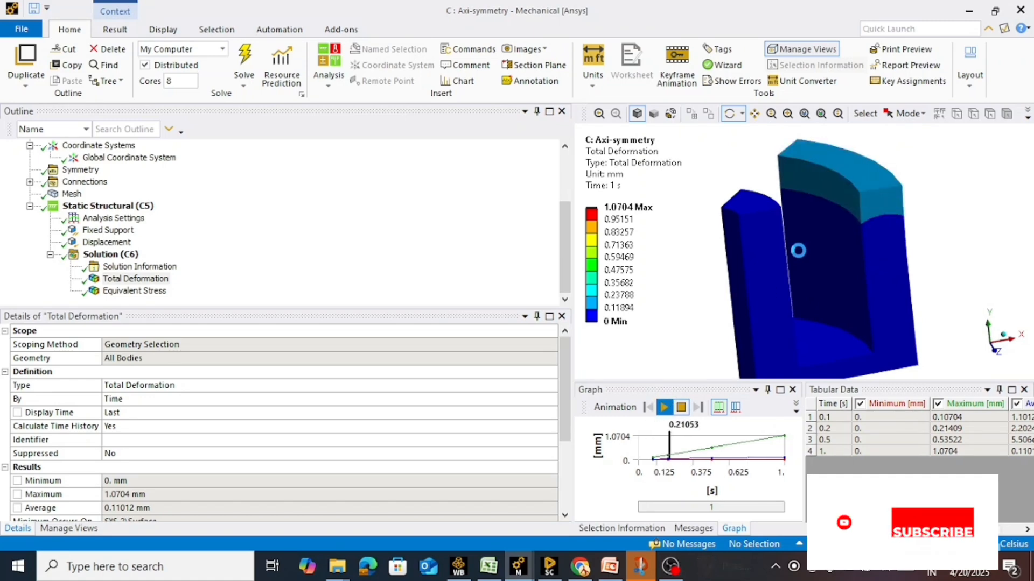